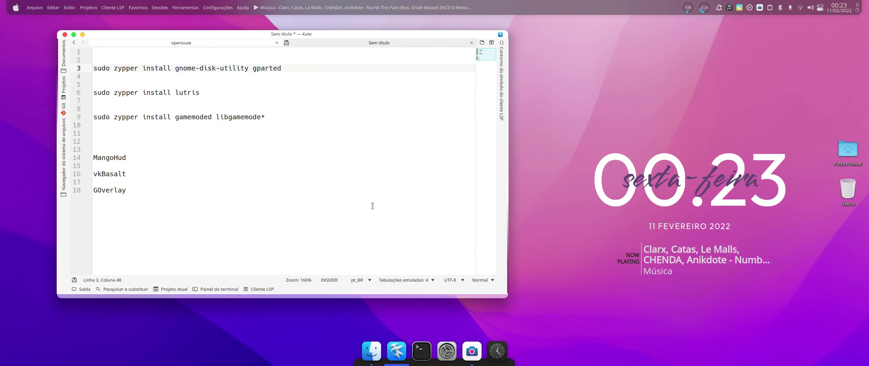
{"action": "double_click", "coordinate": [98, 154]}
{"action": "left_click", "coordinate": [161, 163]}
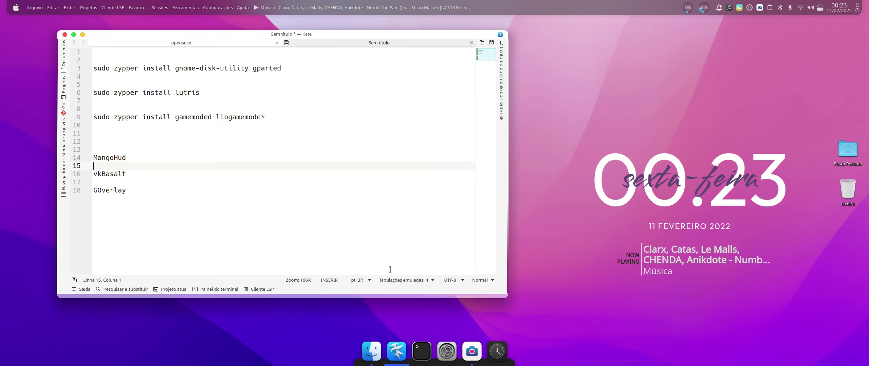
Step: Open the file manager to view the contents of the STEAM LINUX drive, and minimize its window
{"action": "left_click", "coordinate": [371, 343]}
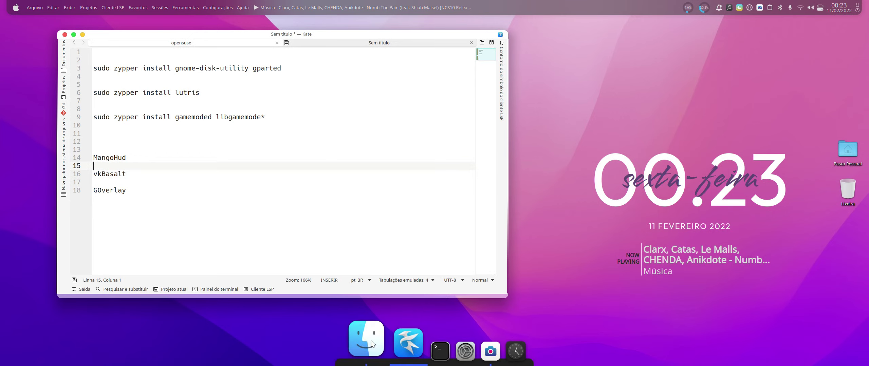
{"action": "left_click_drag", "start_coordinate": [565, 67], "coordinate": [676, 63]}
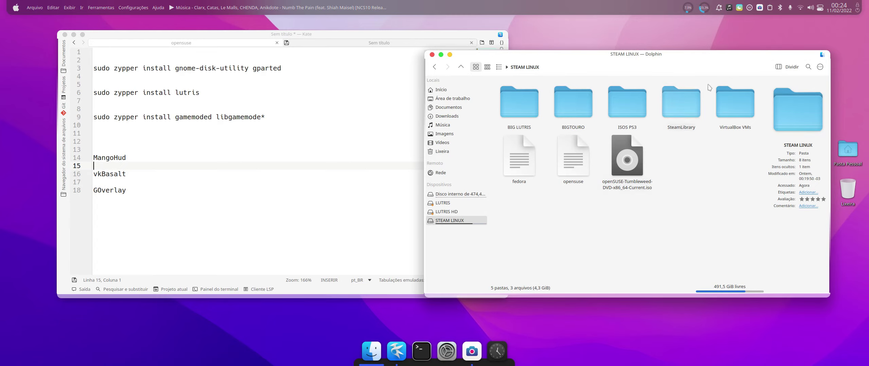
{"action": "left_click", "coordinate": [694, 65]}
{"action": "left_click_drag", "start_coordinate": [691, 63], "coordinate": [642, 59]}
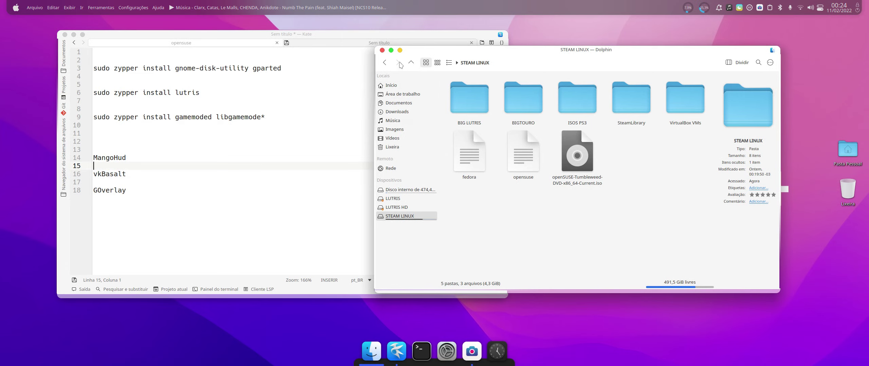
{"action": "left_click", "coordinate": [400, 51]}
Step: Open a terminal and run the command sudo zypper install gnome-disk-utility gparted, copied from the notes
{"action": "left_click", "coordinate": [421, 351]}
{"action": "left_click_drag", "start_coordinate": [600, 62], "coordinate": [482, 78]}
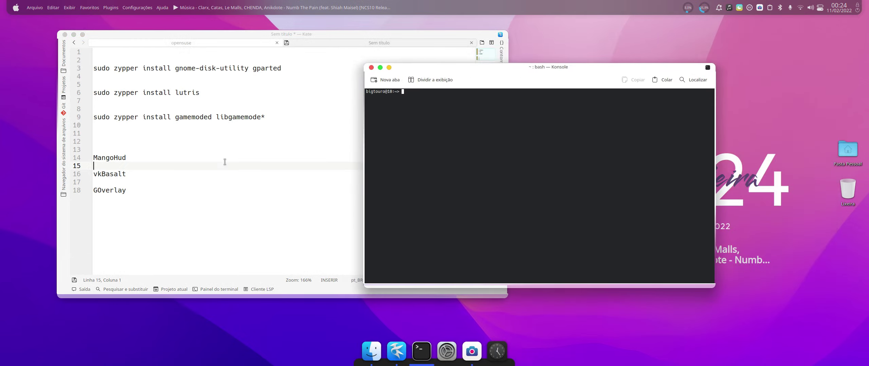
{"action": "left_click_drag", "start_coordinate": [282, 70], "coordinate": [105, 68]}
{"action": "right_click", "coordinate": [105, 68]}
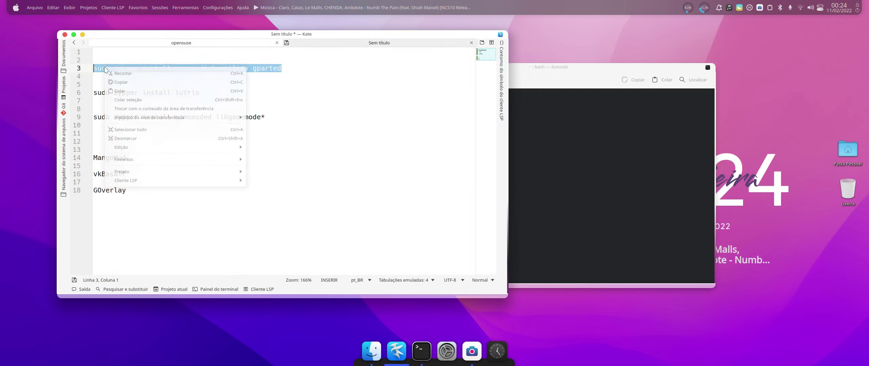
{"action": "left_click", "coordinate": [148, 82]}
{"action": "left_click", "coordinate": [551, 151]}
{"action": "right_click", "coordinate": [545, 129]}
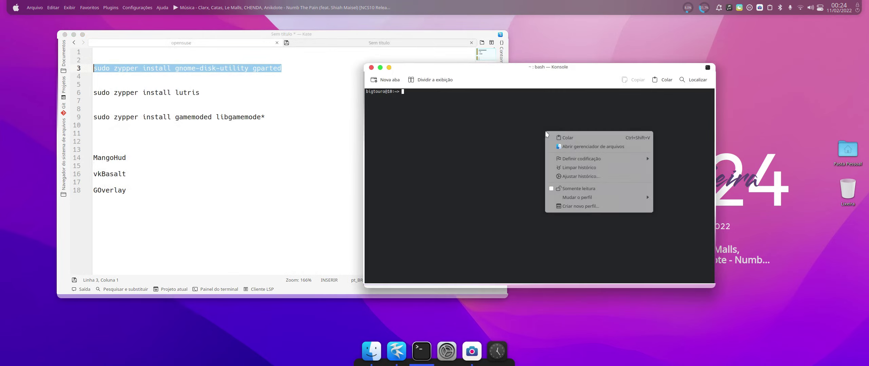
{"action": "left_click", "coordinate": [564, 139]}
{"action": "key", "text": "Return"}
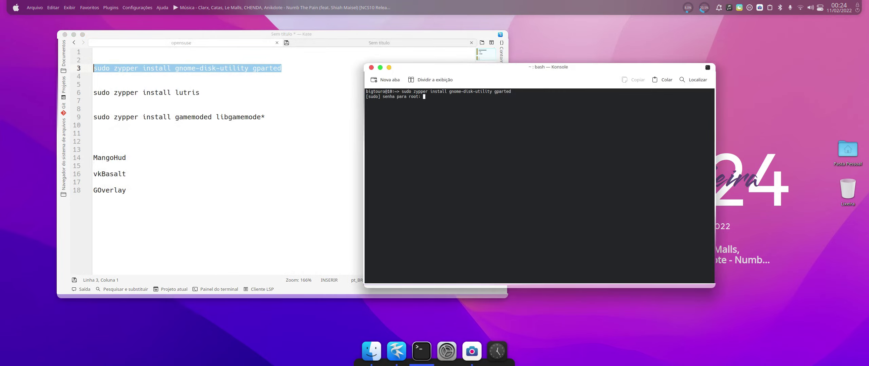
Step: Enter the root password and confirm the package installation with s
{"action": "key", "text": "ctrl+plus"}
{"action": "key", "text": "ctrl+plus"}
{"action": "key", "text": "ctrl+plus"}
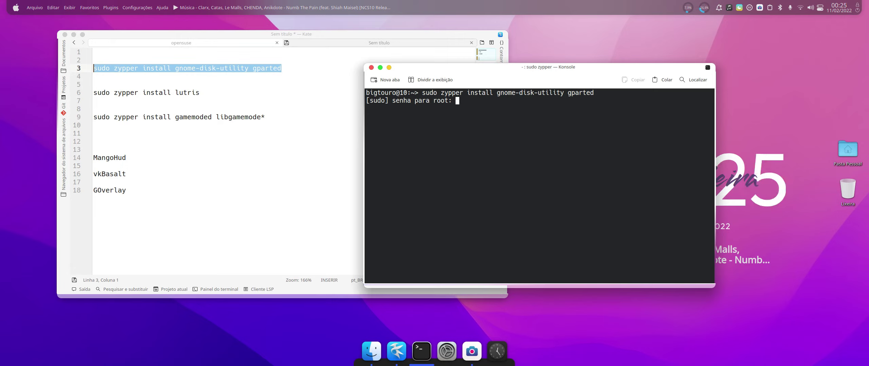
{"action": "key", "text": "Return"}
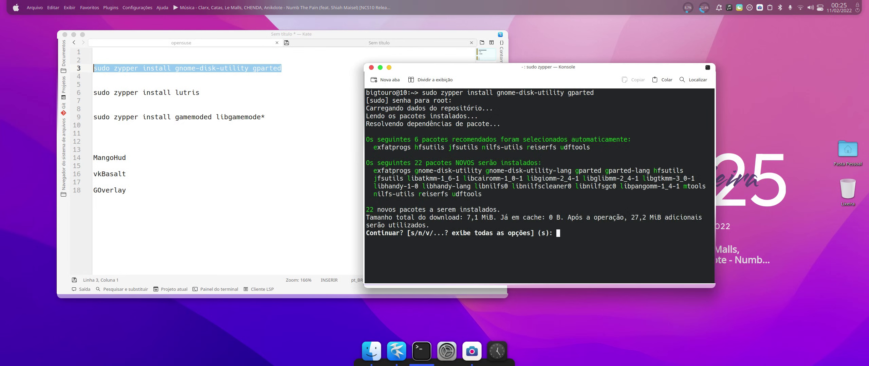
{"action": "type", "text": "s"}
{"action": "key", "text": "Return"}
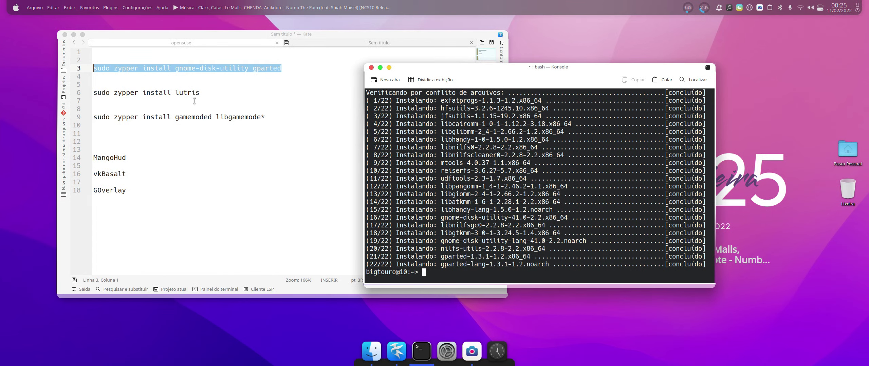
Step: Bring back the file manager window and close it
{"action": "left_click", "coordinate": [372, 351]}
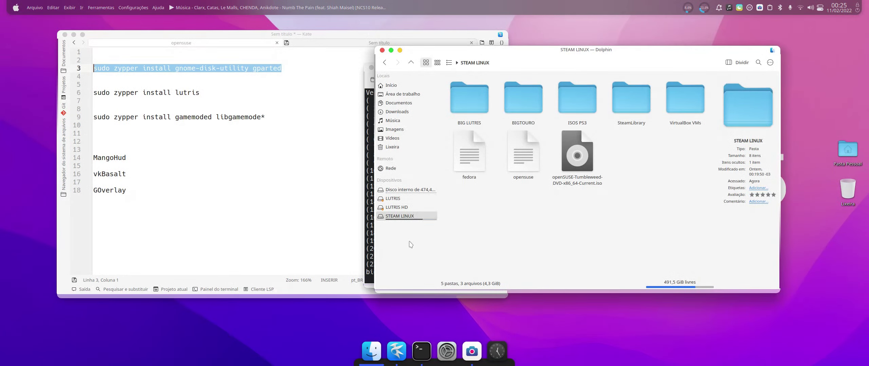
{"action": "left_click", "coordinate": [381, 51]}
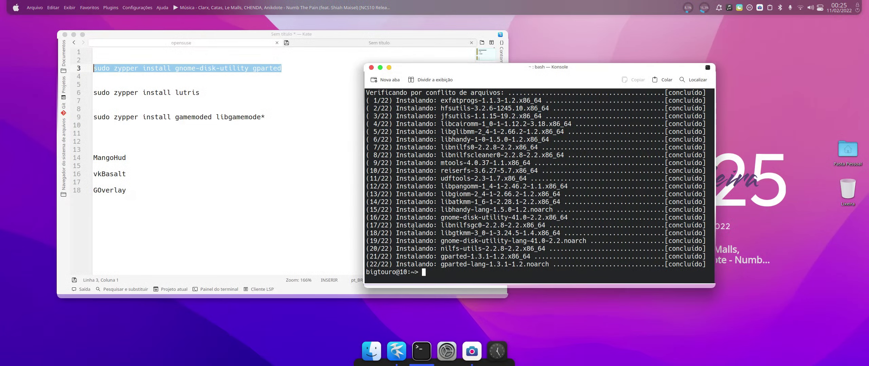
Step: Copy sudo zypper install lutris from the notes, run it in the terminal and confirm the installation with s
{"action": "left_click", "coordinate": [201, 92]}
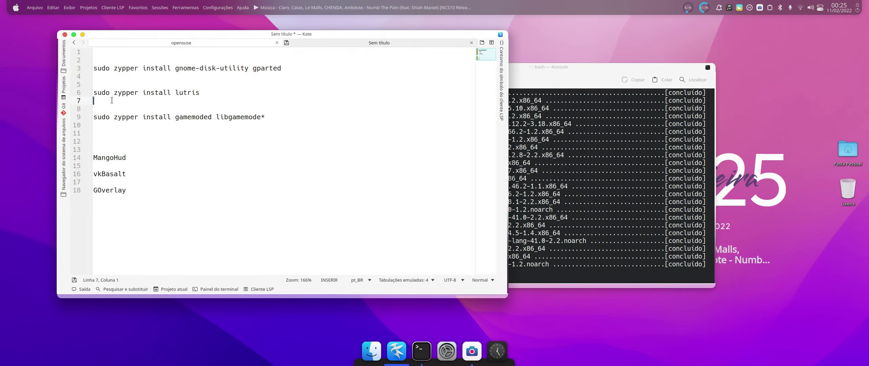
{"action": "left_click_drag", "start_coordinate": [200, 92], "coordinate": [94, 93]}
{"action": "right_click", "coordinate": [106, 91]}
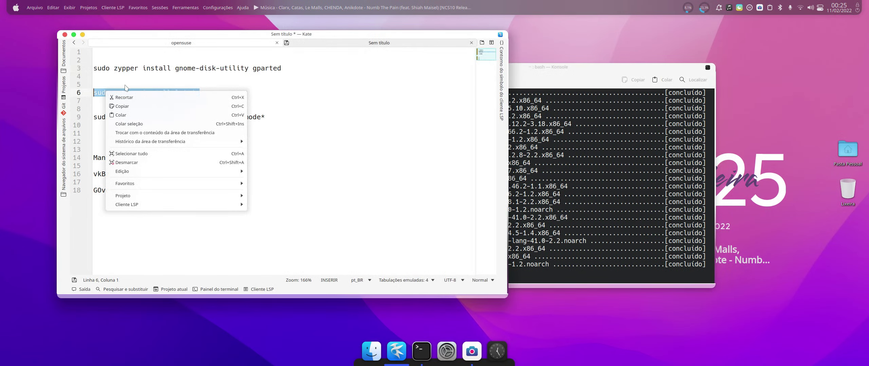
{"action": "left_click", "coordinate": [122, 106]}
{"action": "left_click", "coordinate": [570, 271]}
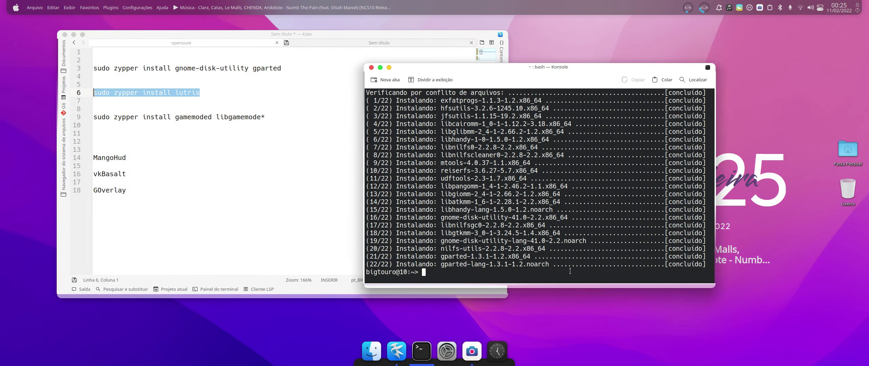
{"action": "right_click", "coordinate": [572, 273]}
{"action": "left_click", "coordinate": [597, 282]}
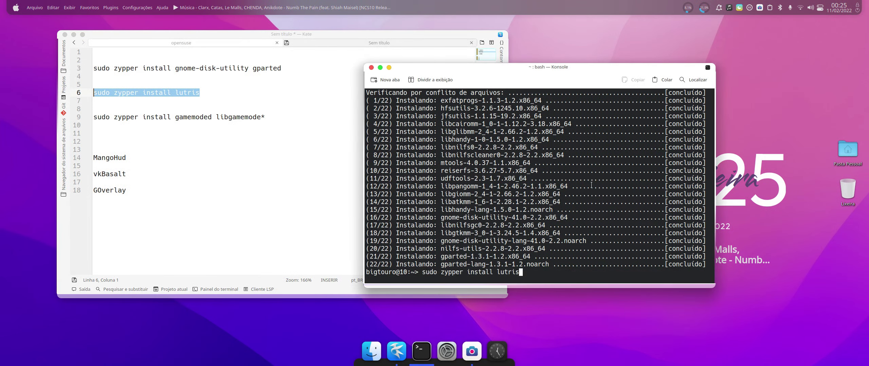
{"action": "key", "text": "Return"}
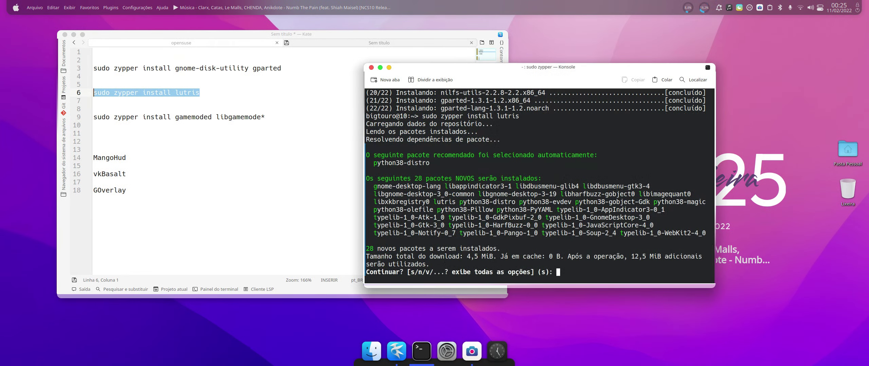
{"action": "type", "text": "s"}
{"action": "key", "text": "Return"}
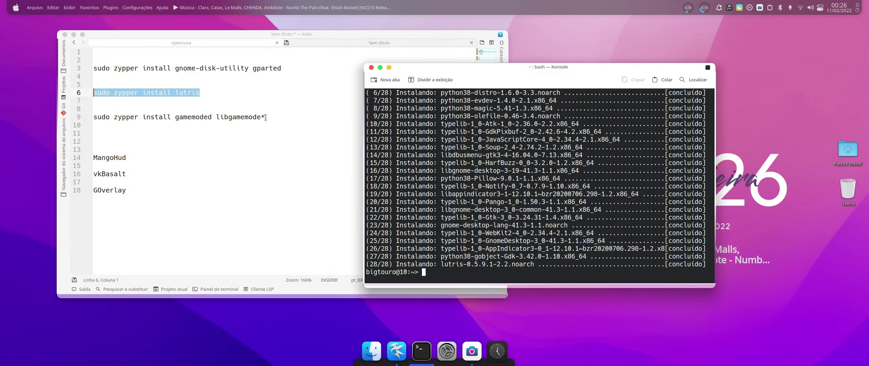
Step: Copy sudo zypper install gamemoded libgamemode* from the notes, run it in the terminal and confirm the installation with s
{"action": "left_click_drag", "start_coordinate": [265, 118], "coordinate": [92, 118]}
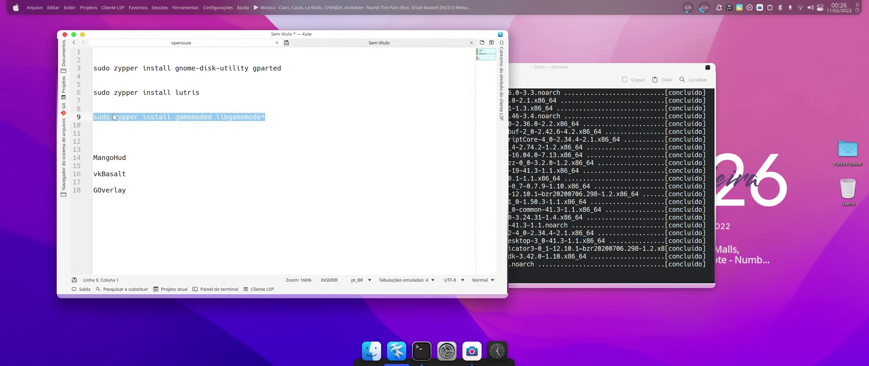
{"action": "right_click", "coordinate": [114, 118]}
{"action": "left_click", "coordinate": [135, 130]}
{"action": "left_click", "coordinate": [575, 276]}
{"action": "right_click", "coordinate": [569, 273]}
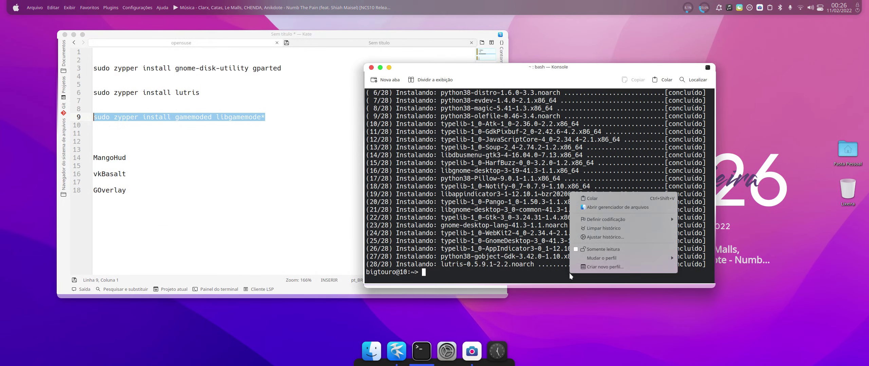
{"action": "left_click", "coordinate": [591, 199]}
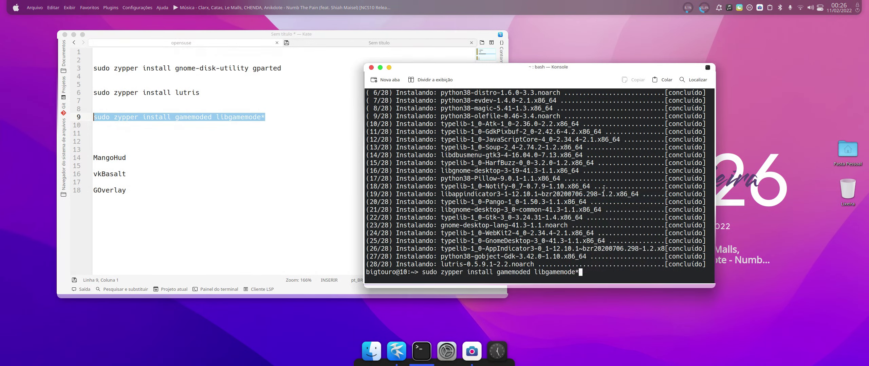
{"action": "key", "text": "Return"}
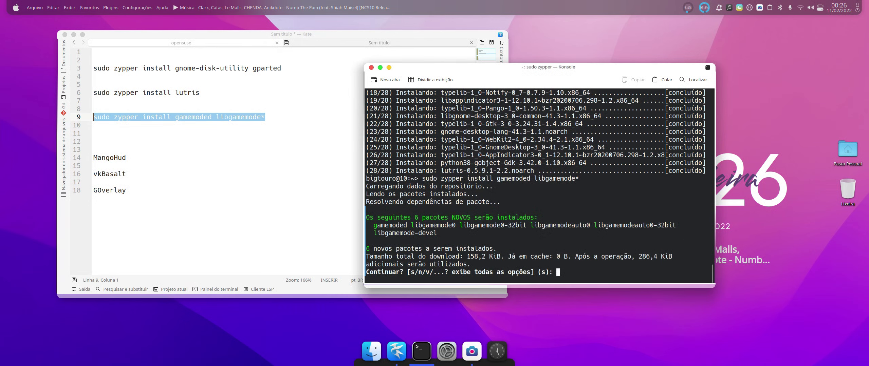
{"action": "type", "text": "s"}
{"action": "key", "text": "Return"}
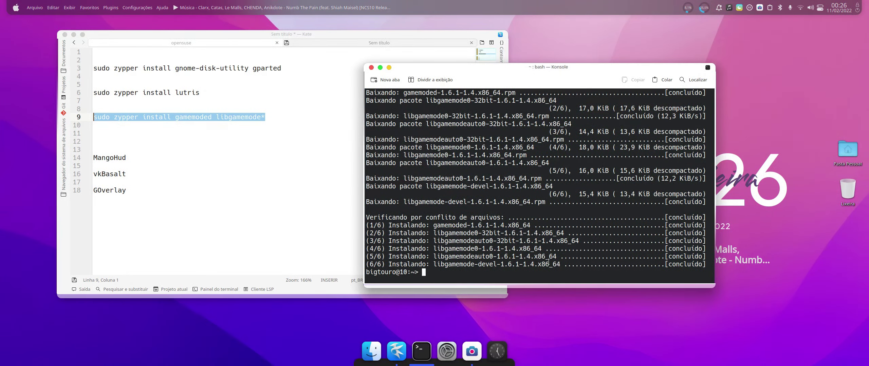
Step: Minimize the terminal and the notes windows to clear the desktop
{"action": "left_click", "coordinate": [389, 68]}
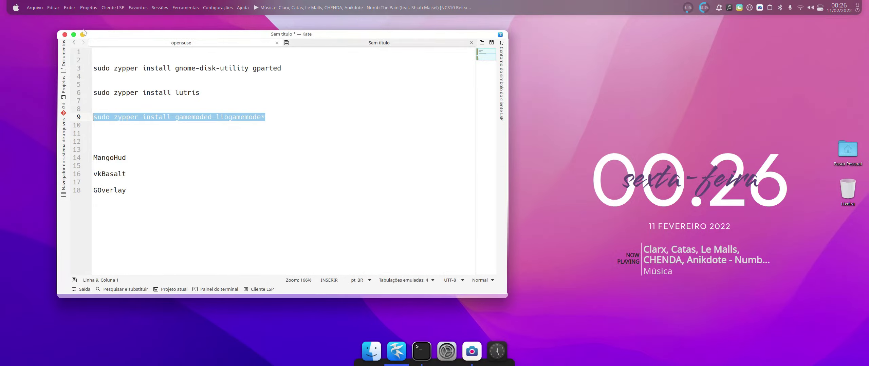
{"action": "left_click", "coordinate": [84, 34]}
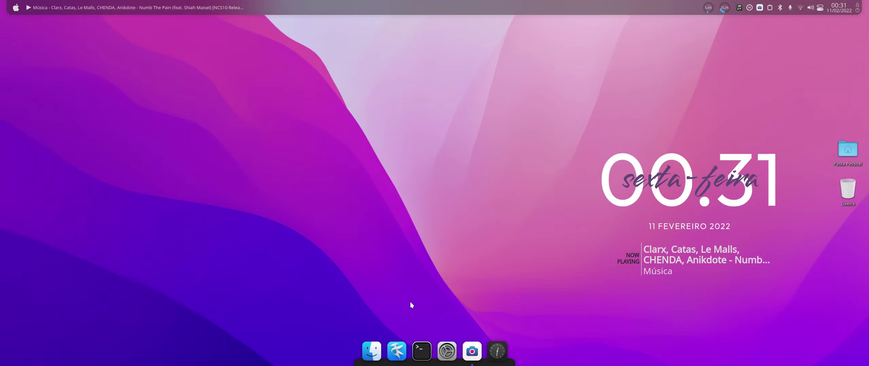
Step: Open the file manager and mount the LUTRIS HD drive, authenticating with the root password
{"action": "left_click", "coordinate": [372, 352]}
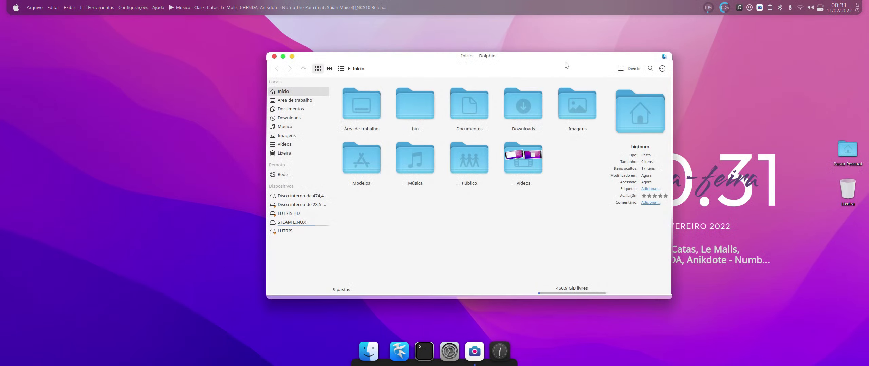
{"action": "left_click_drag", "start_coordinate": [566, 65], "coordinate": [532, 46]}
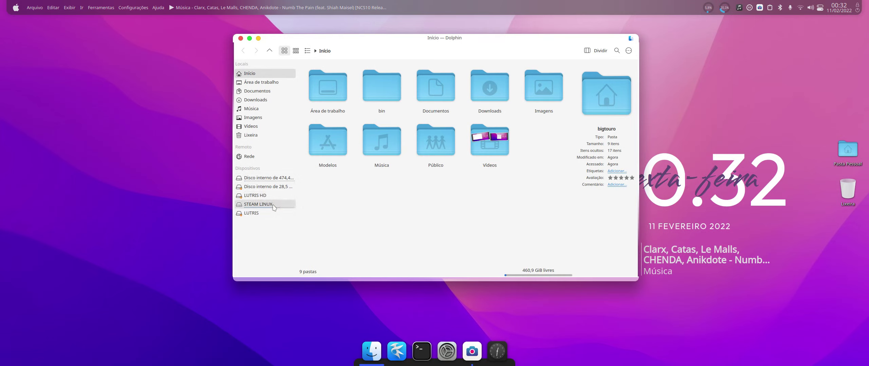
{"action": "left_click", "coordinate": [263, 196]}
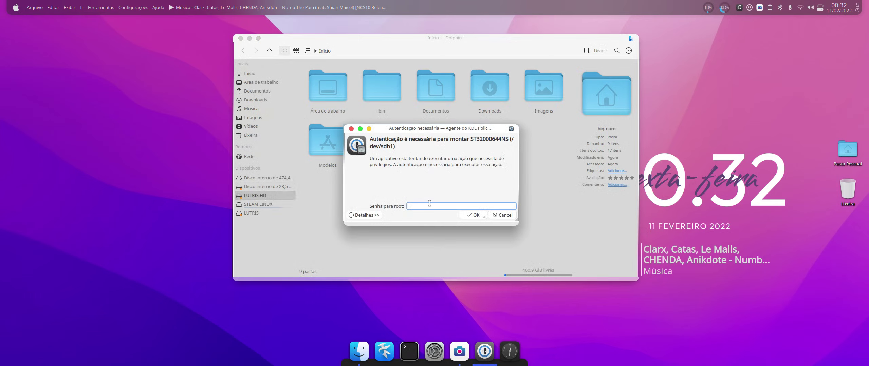
{"action": "type", "text": "•"}
{"action": "left_click", "coordinate": [475, 217]}
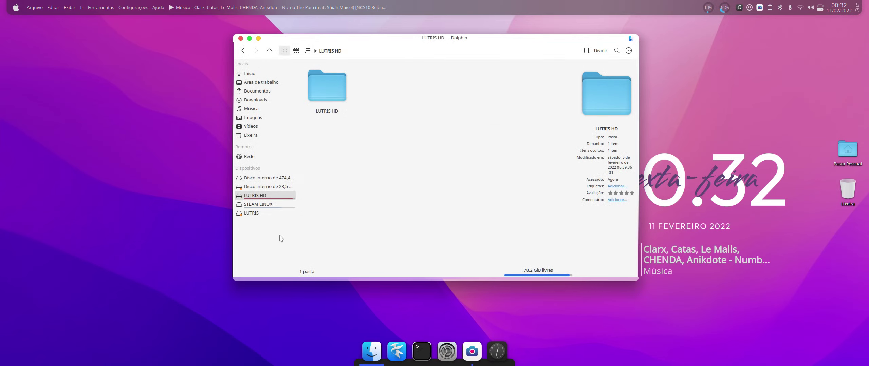
Step: Mount and open the LUTRIS drive to view its folders, and close the file manager
{"action": "left_click", "coordinate": [255, 214]}
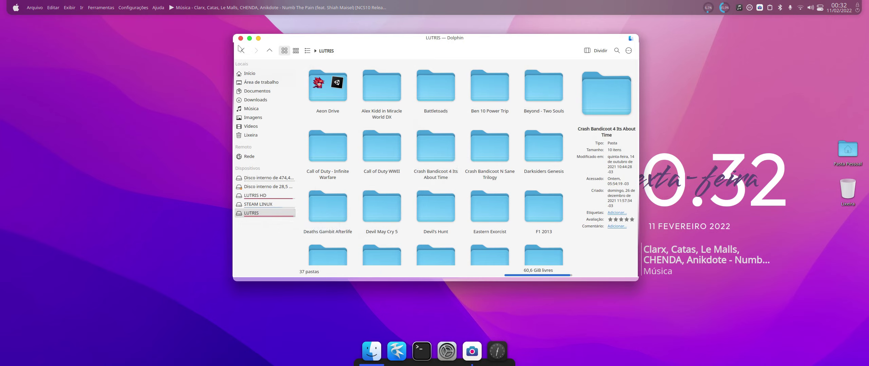
{"action": "left_click", "coordinate": [240, 38]}
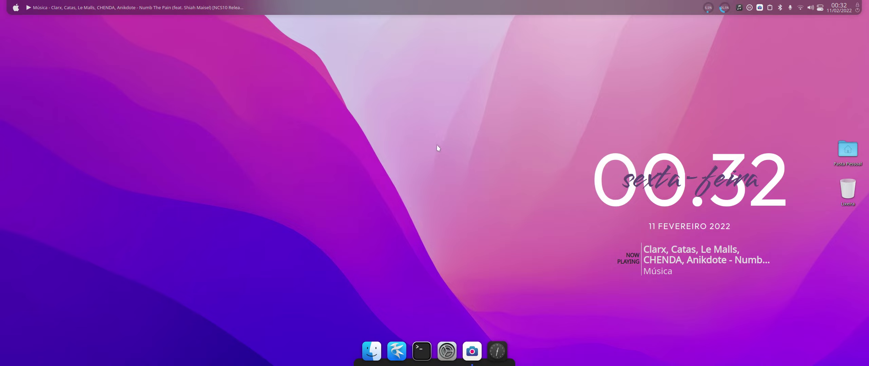
Step: Search the application launcher for gpar and start GParted, authenticating with the root password
{"action": "key", "text": "alt+space"}
{"action": "type", "text": "gpar"}
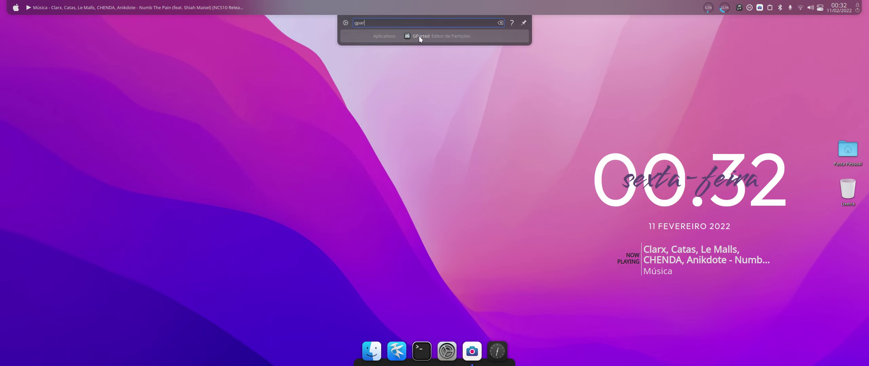
{"action": "left_click", "coordinate": [419, 36]}
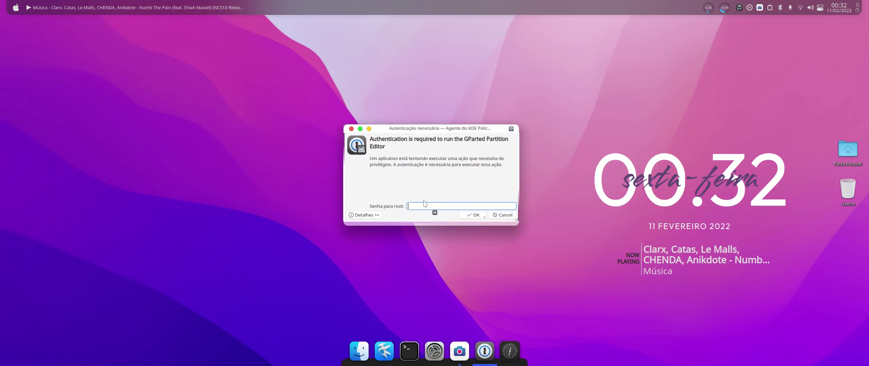
{"action": "type", "text": "••••"}
{"action": "left_click", "coordinate": [473, 215]}
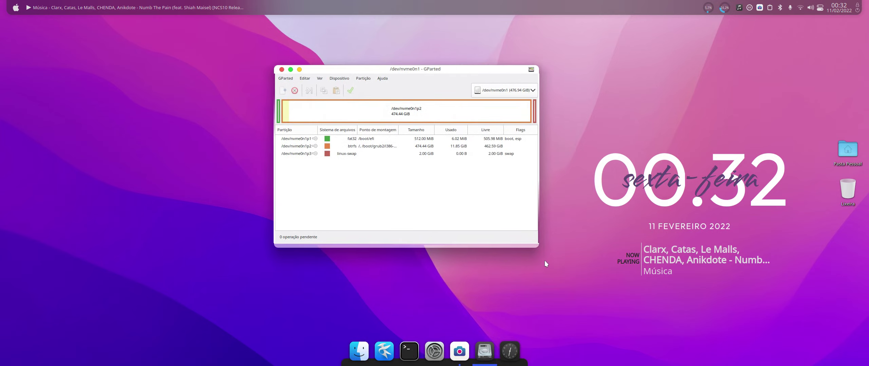
Step: Enlarge the GParted window and display the partitions of the 28.50 GiB drive /dev/sdc
{"action": "left_click_drag", "start_coordinate": [533, 244], "coordinate": [599, 298]}
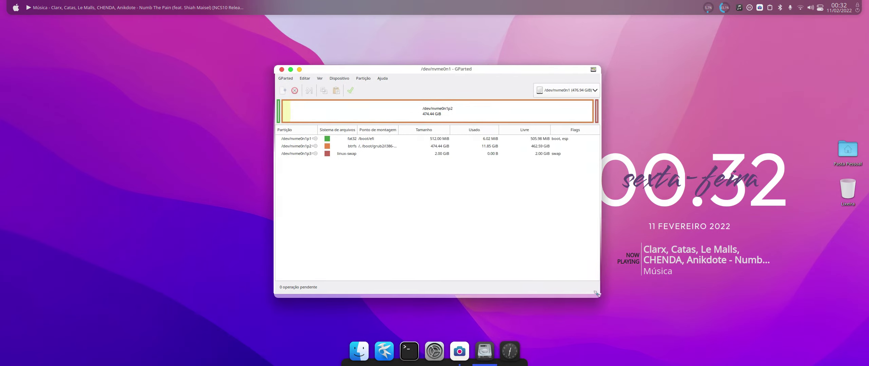
{"action": "left_click", "coordinate": [569, 93]}
{"action": "left_click", "coordinate": [569, 93]}
{"action": "left_click", "coordinate": [596, 94]}
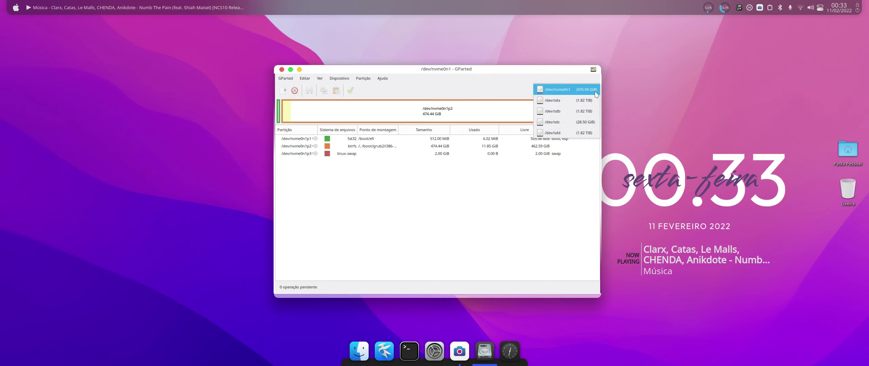
{"action": "left_click", "coordinate": [560, 123]}
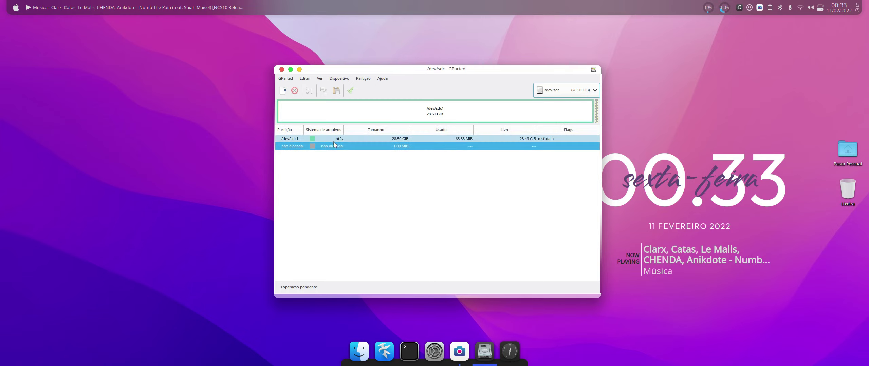
{"action": "mouse_move", "coordinate": [489, 71]}
{"action": "left_mouse_down"}
{"action": "mouse_move", "coordinate": [547, 57]}
{"action": "mouse_move", "coordinate": [497, 67]}
{"action": "left_mouse_up"}
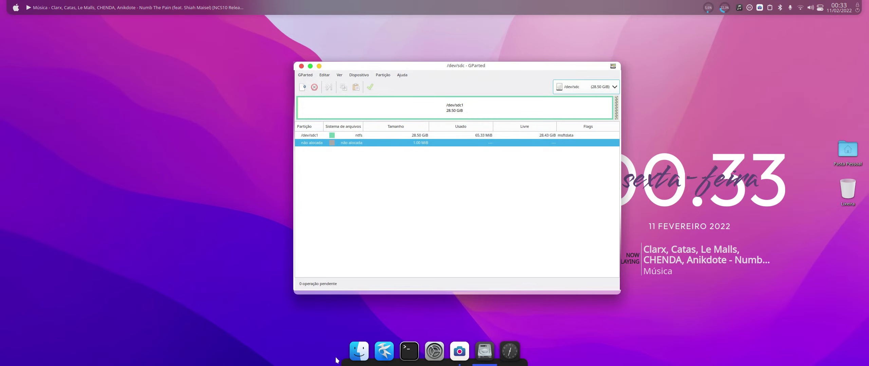
Step: Mark the ntfs partition /dev/sdc1 for deletion
{"action": "right_click", "coordinate": [374, 145]}
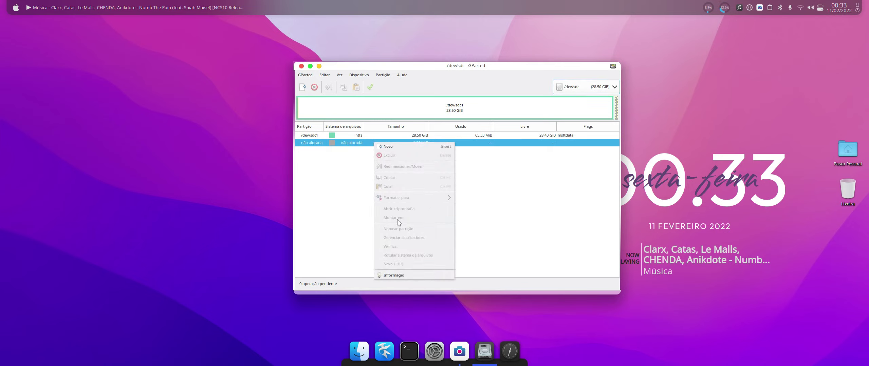
{"action": "left_click", "coordinate": [508, 161]}
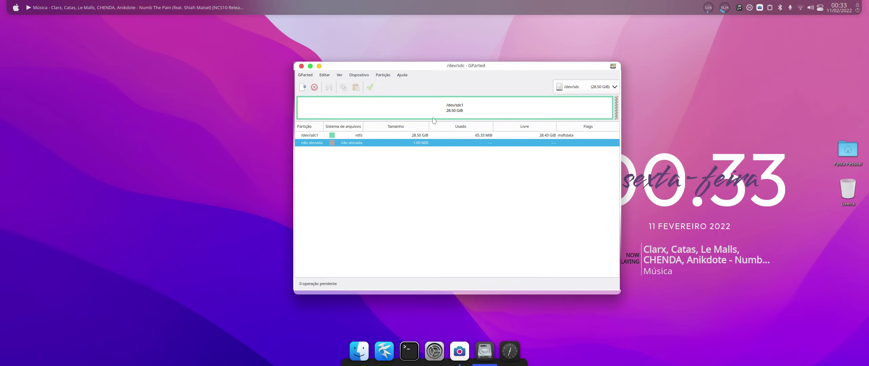
{"action": "right_click", "coordinate": [396, 107]}
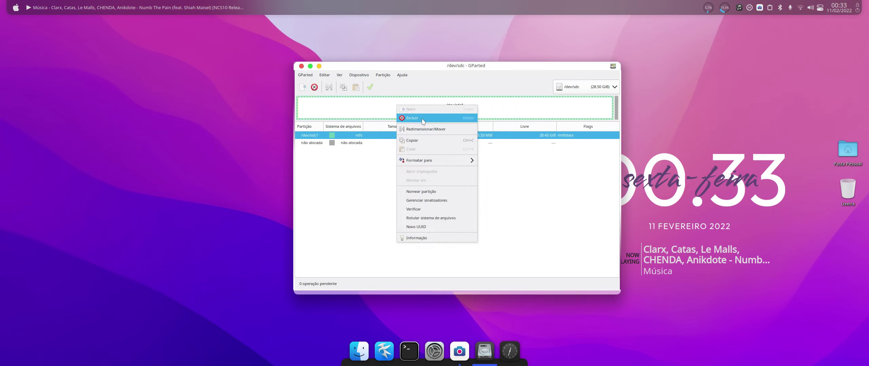
{"action": "left_click", "coordinate": [417, 119]}
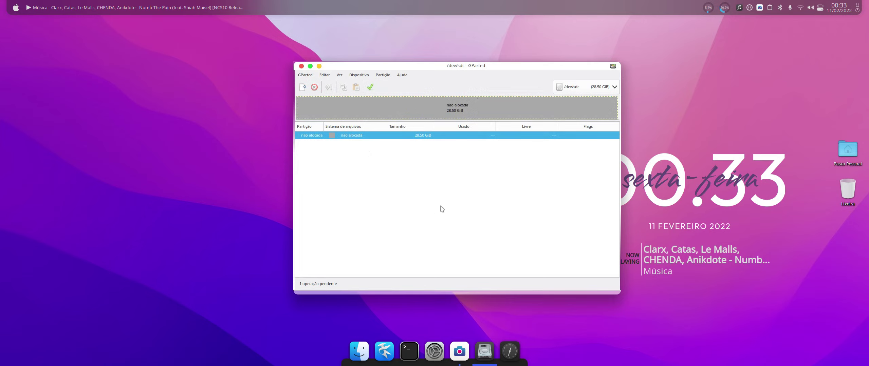
Step: Add a new primary ext4 partition of 29183 MiB filling the unallocated space on /dev/sdc
{"action": "right_click", "coordinate": [426, 106]}
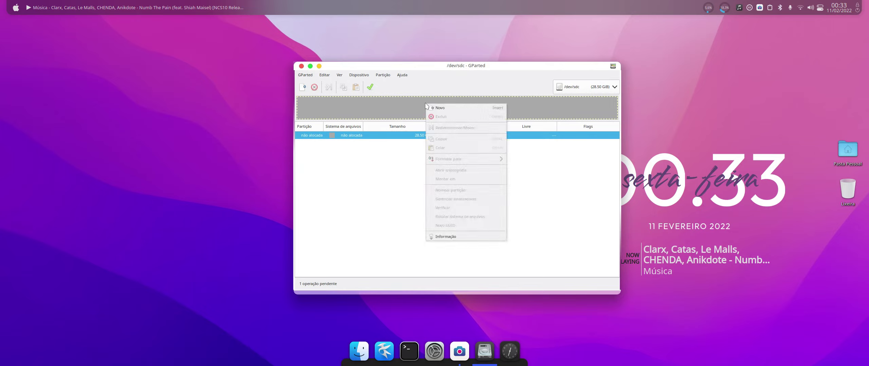
{"action": "left_click", "coordinate": [464, 108]}
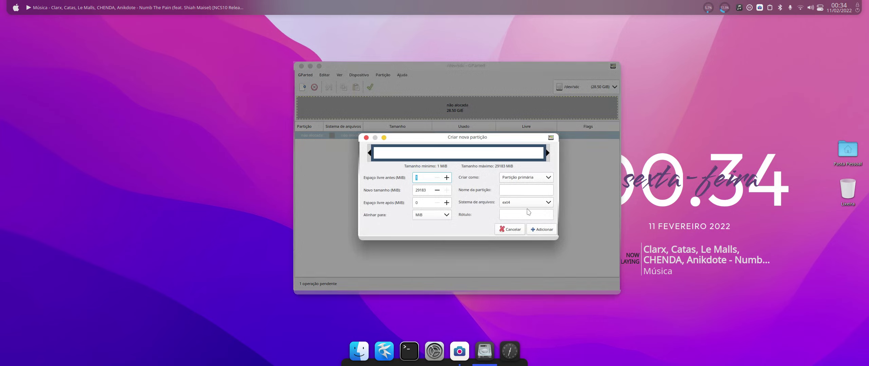
{"action": "left_click", "coordinate": [550, 204]}
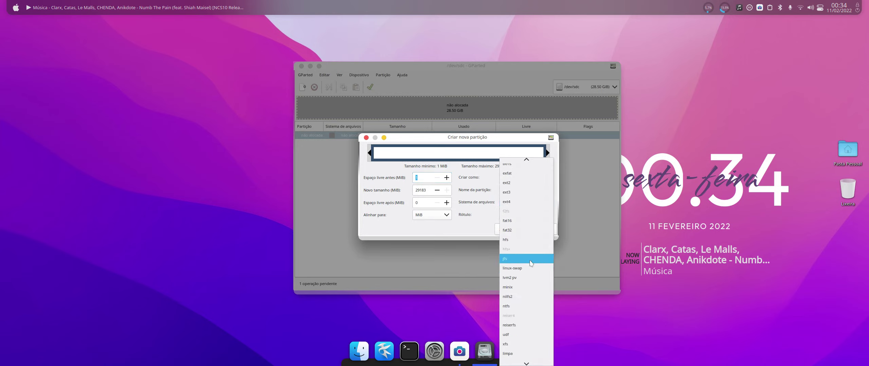
{"action": "left_click", "coordinate": [531, 202]}
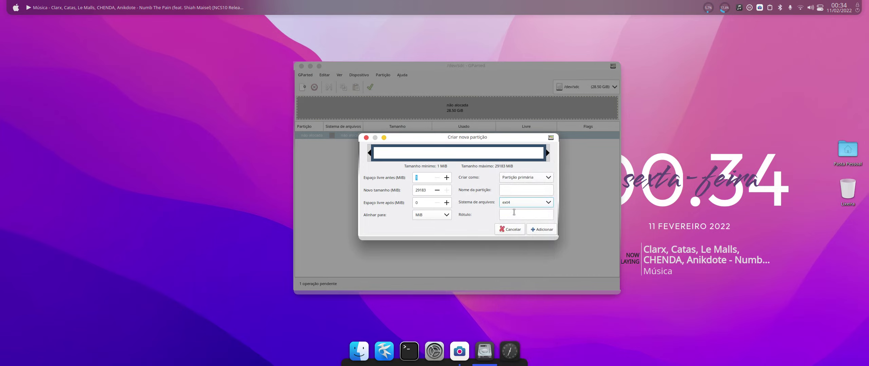
{"action": "left_click", "coordinate": [548, 233]}
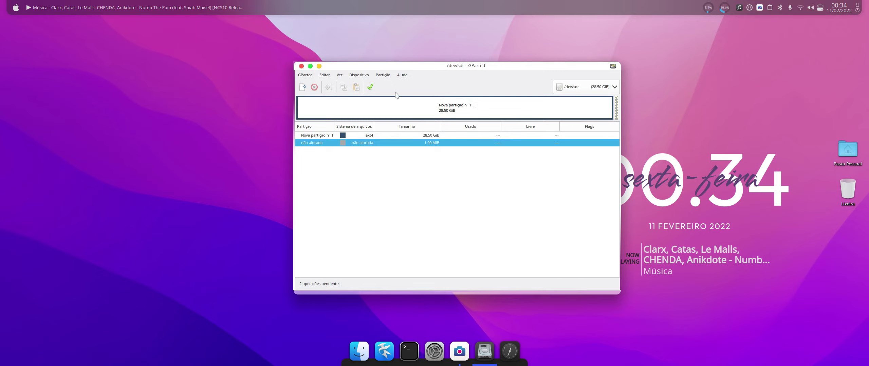
Step: Apply the pending delete and create operations to /dev/sdc, view their details, and close the progress report
{"action": "left_click", "coordinate": [370, 88]}
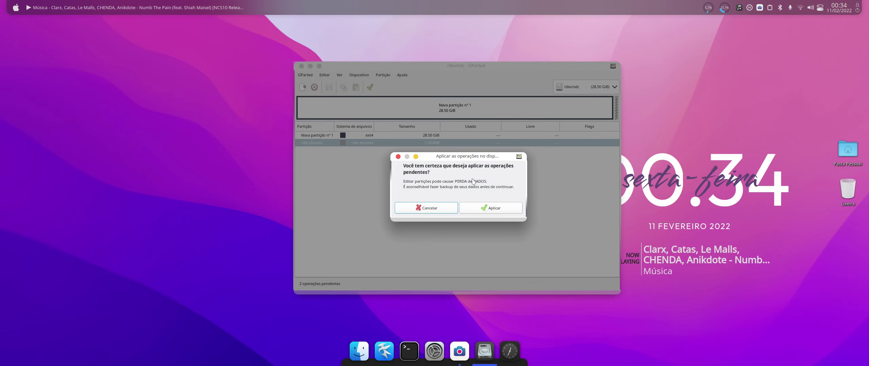
{"action": "left_click", "coordinate": [489, 210]}
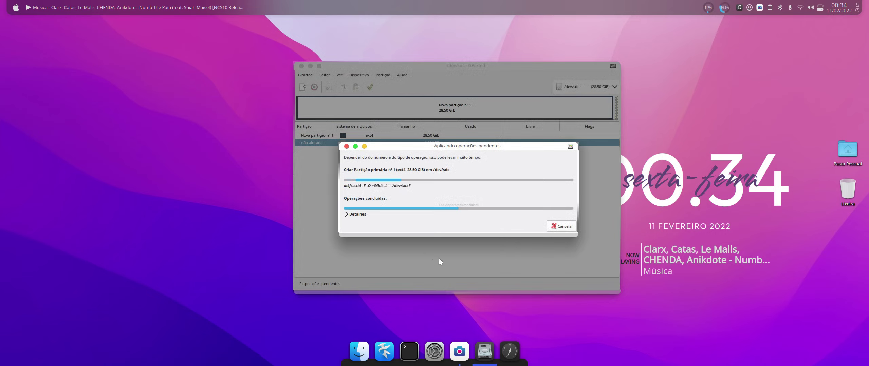
{"action": "left_click", "coordinate": [361, 217]}
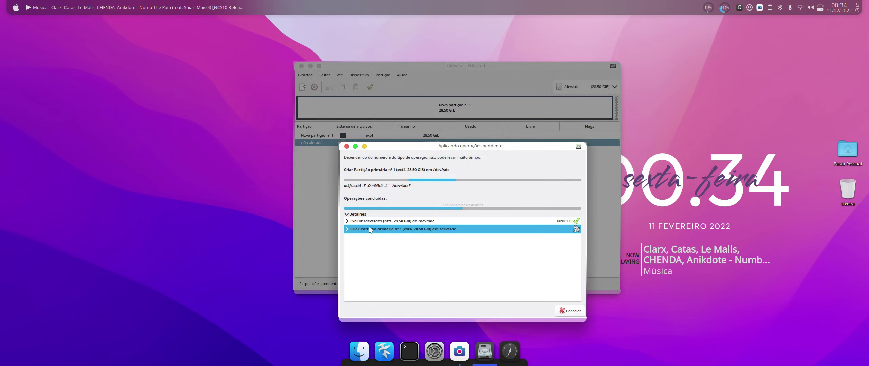
{"action": "left_click", "coordinate": [348, 217]}
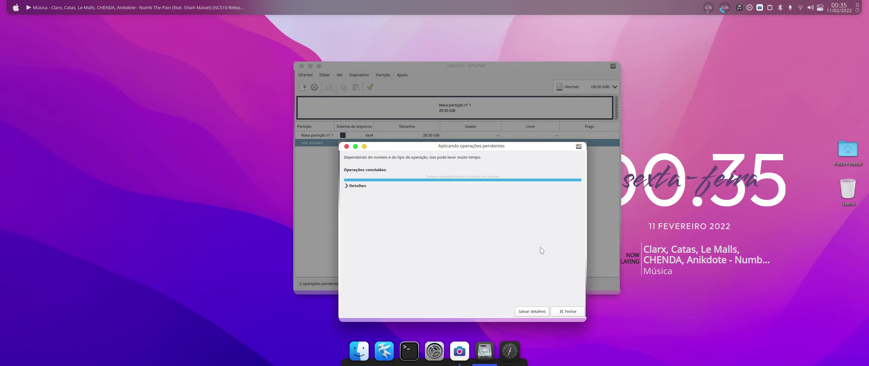
{"action": "left_click", "coordinate": [579, 311]}
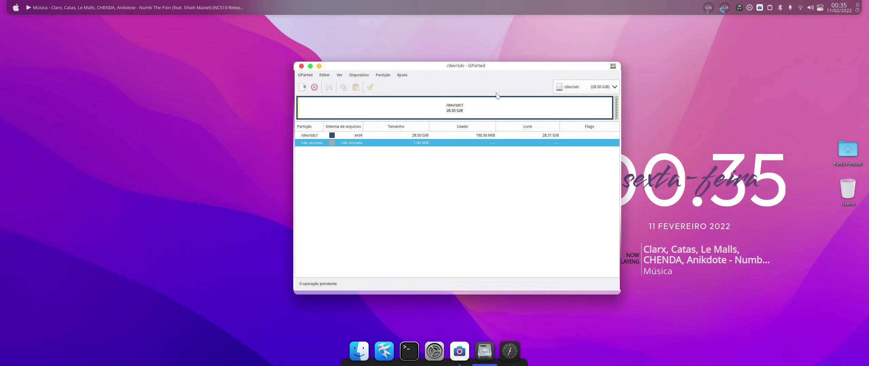
Step: Close GParted, briefly open the file manager, start the Discos disk utility from the launcher search, and leave only its window open
{"action": "left_click", "coordinate": [301, 67]}
{"action": "left_click", "coordinate": [368, 351]}
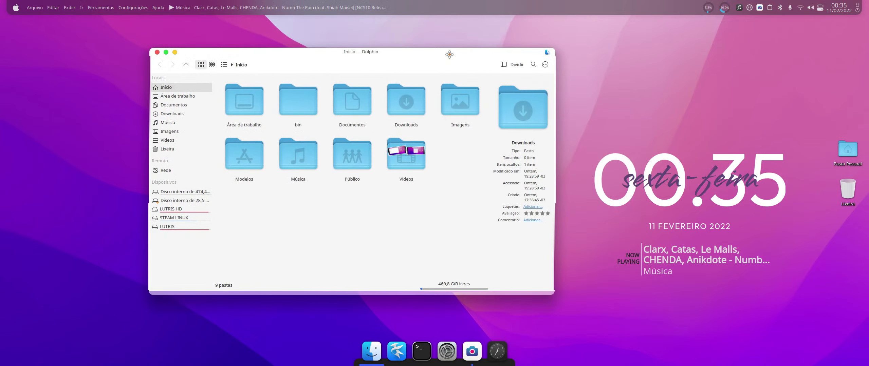
{"action": "left_click", "coordinate": [655, 57]}
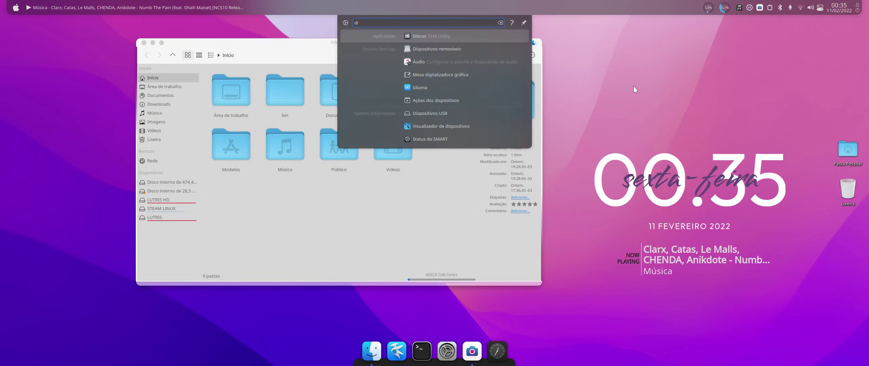
{"action": "left_click", "coordinate": [418, 36]}
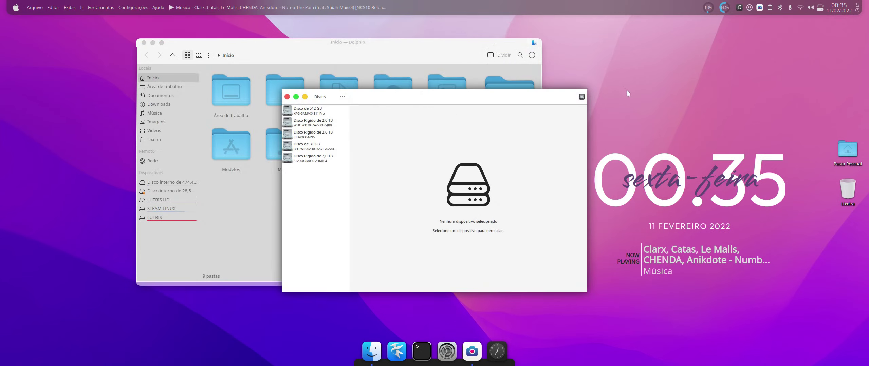
{"action": "left_click_drag", "start_coordinate": [458, 100], "coordinate": [564, 79]}
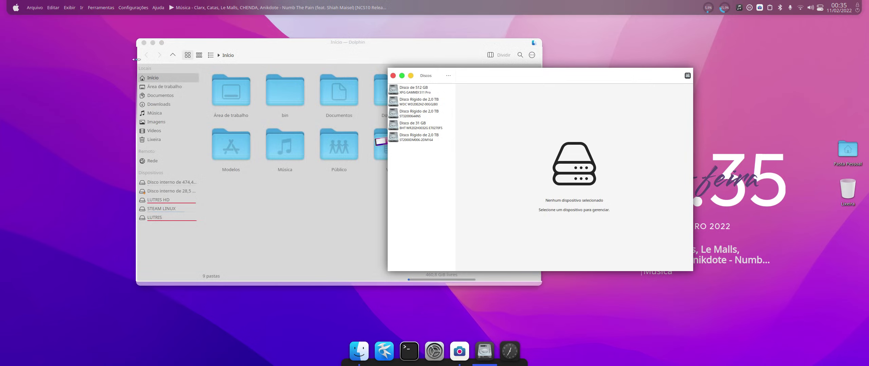
{"action": "left_click", "coordinate": [143, 42]}
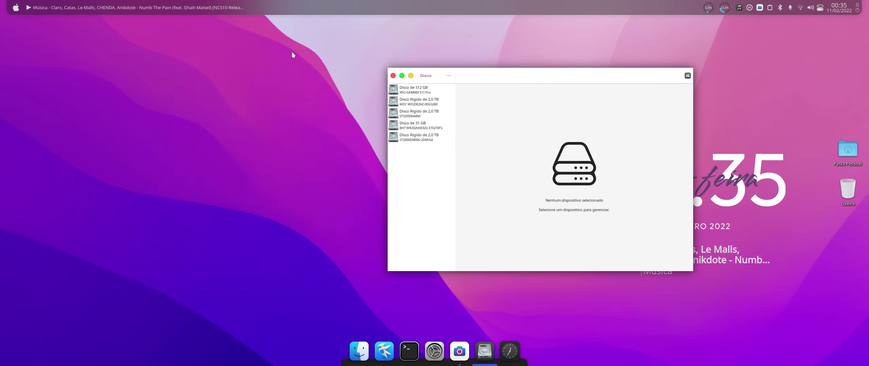
{"action": "left_click_drag", "start_coordinate": [559, 77], "coordinate": [505, 80]}
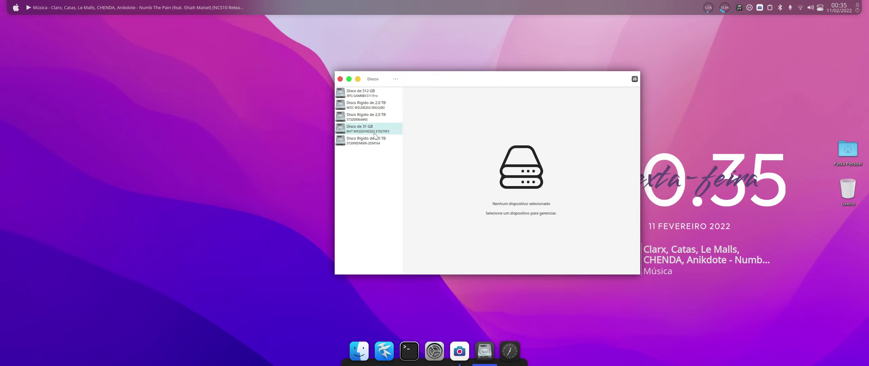
Step: Format the 31 GB disk's partition as Ext4 named HD 32 GIGAS, authenticating with the root password, and check its entry in the file manager
{"action": "left_click", "coordinate": [365, 131]}
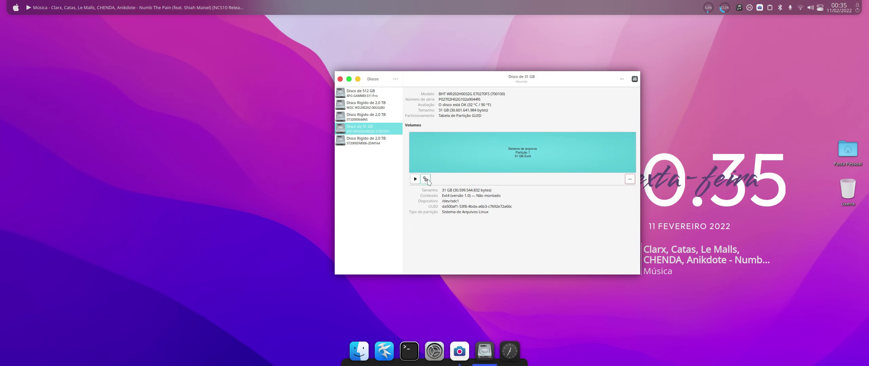
{"action": "left_click", "coordinate": [427, 179]}
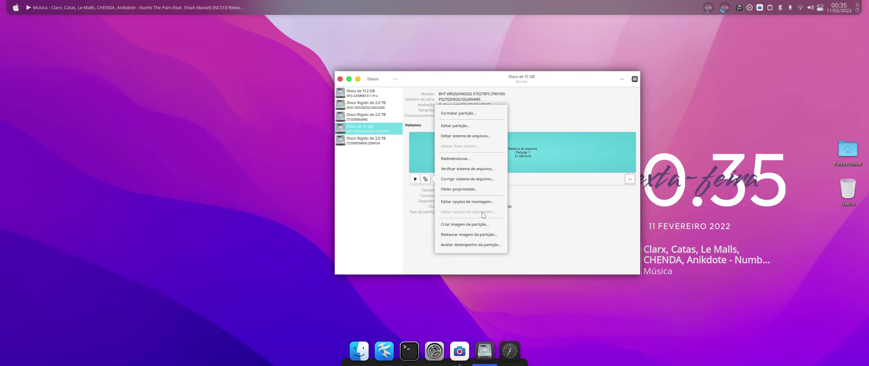
{"action": "left_click", "coordinate": [475, 114]}
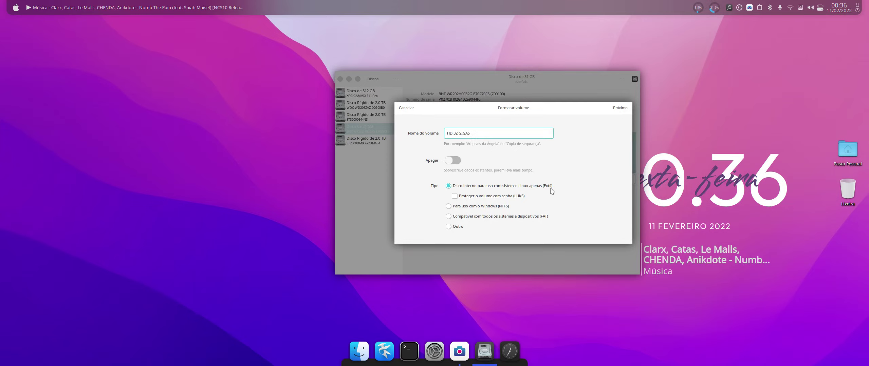
{"action": "left_click", "coordinate": [624, 109]}
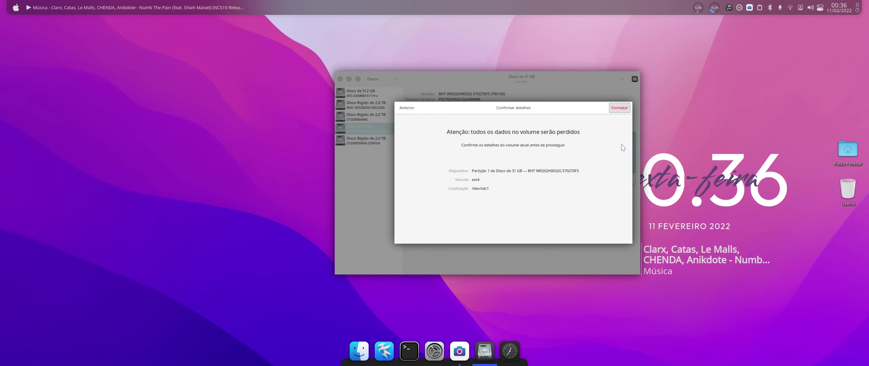
{"action": "left_click", "coordinate": [619, 108]}
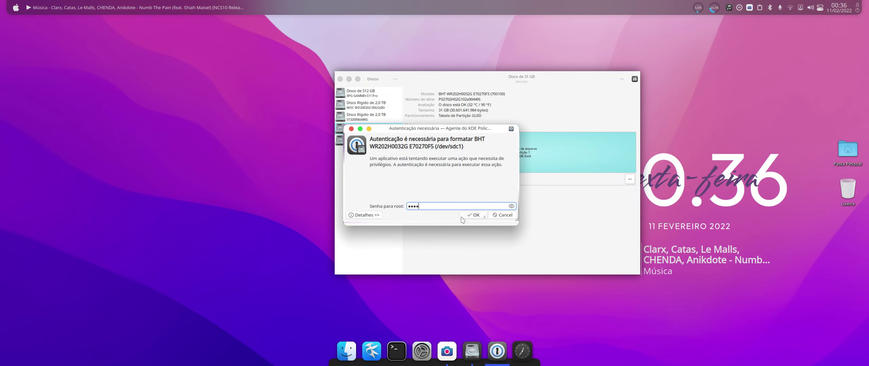
{"action": "left_click", "coordinate": [472, 216]}
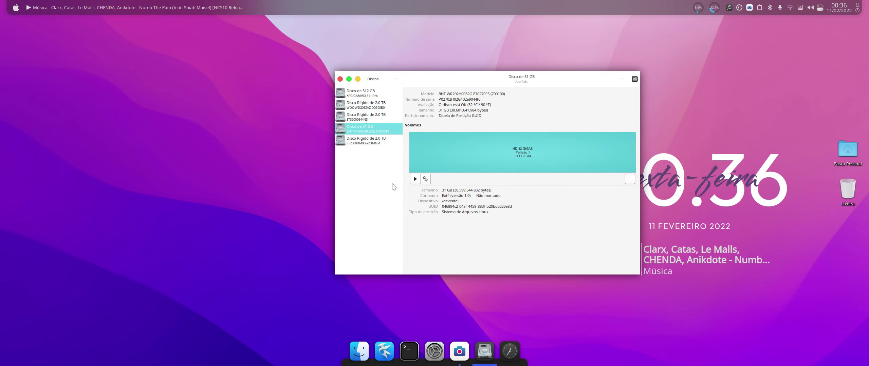
{"action": "left_click", "coordinate": [358, 346]}
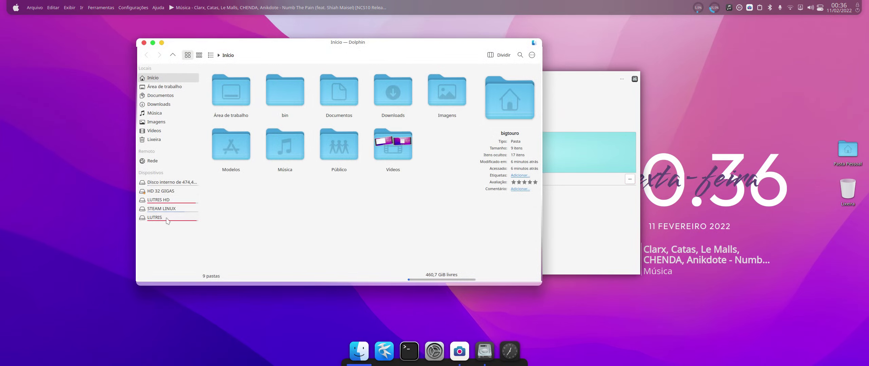
{"action": "left_click", "coordinate": [143, 43]}
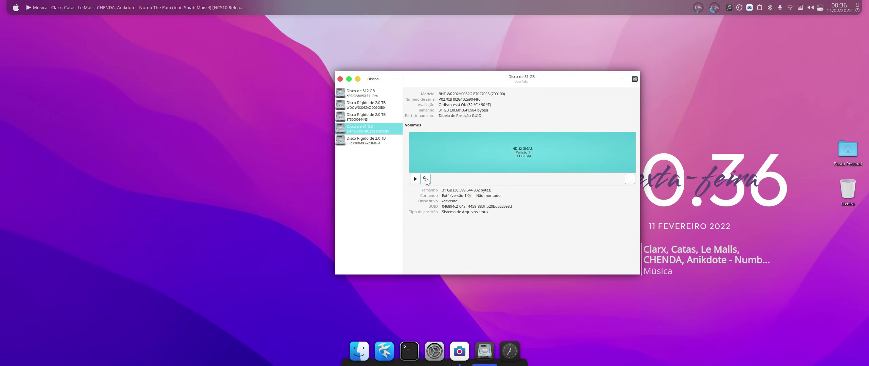
Step: Open the mount options of the HD 32 GIGAS partition and turn off the user session defaults
{"action": "left_click", "coordinate": [426, 179]}
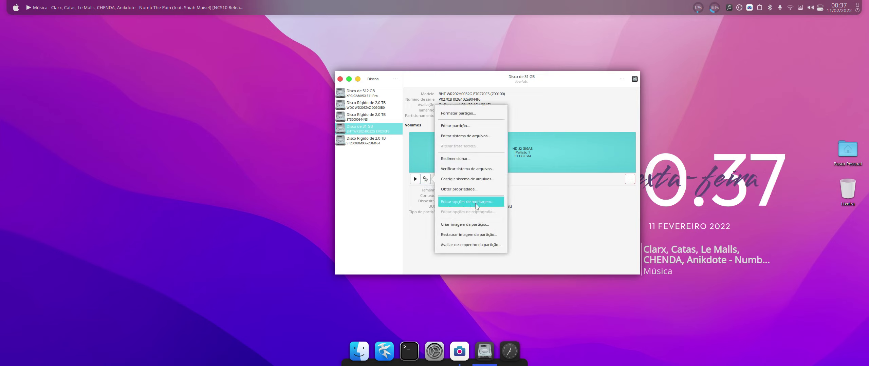
{"action": "left_click", "coordinate": [464, 203]}
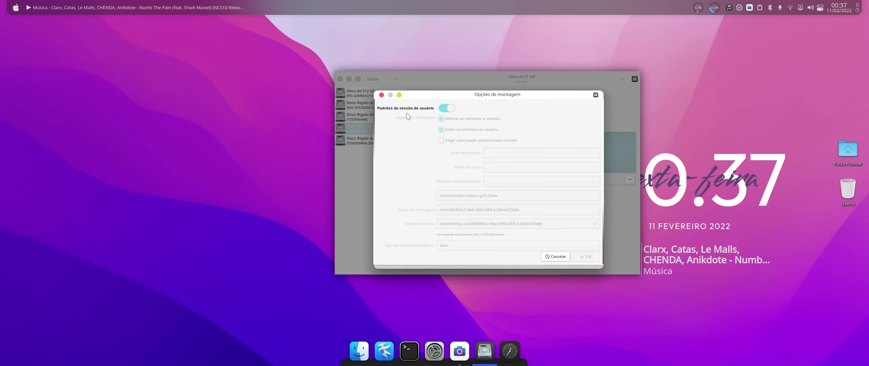
{"action": "left_click", "coordinate": [442, 109]}
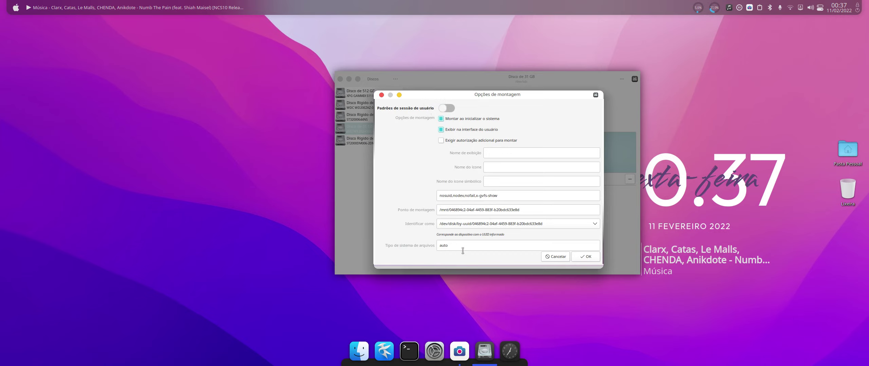
Step: Save the HD 32 GIGAS mount options to /etc/fstab, authenticating with the root password
{"action": "left_click", "coordinate": [582, 259]}
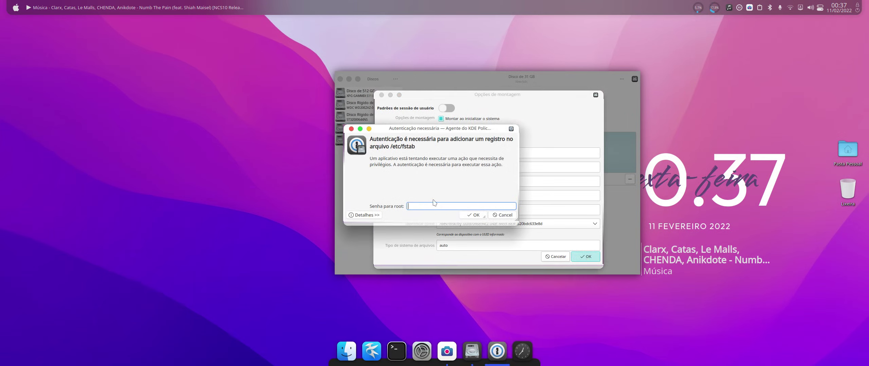
{"action": "type", "text": "*"}
{"action": "left_click", "coordinate": [474, 217]}
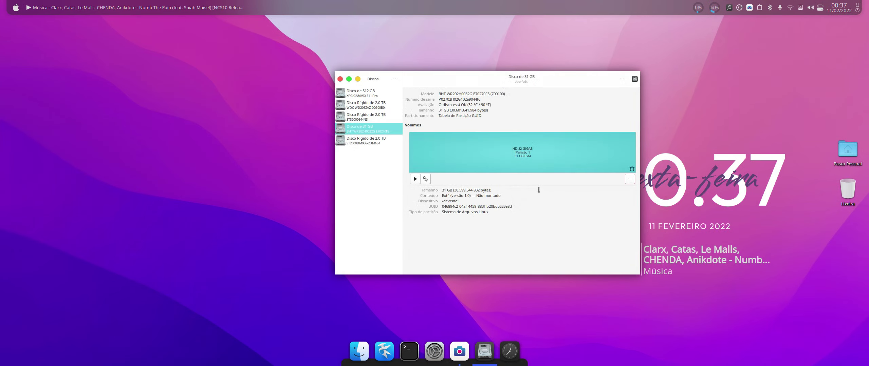
Step: Check the HD 32 GIGAS entry in the file manager, browse the STEAM LINUX and LUTRIS HD drives, and close the file manager
{"action": "left_click", "coordinate": [356, 349]}
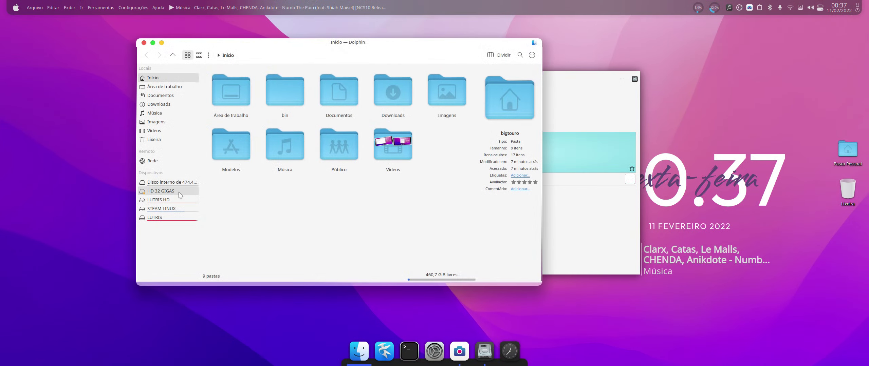
{"action": "left_click", "coordinate": [144, 43]}
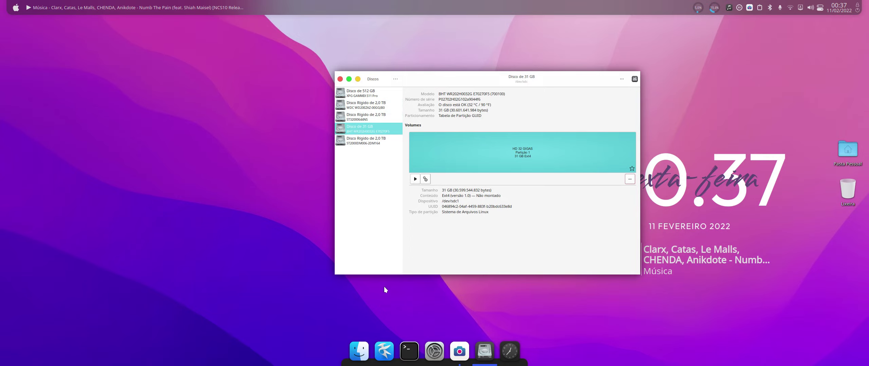
{"action": "left_click", "coordinate": [359, 351]}
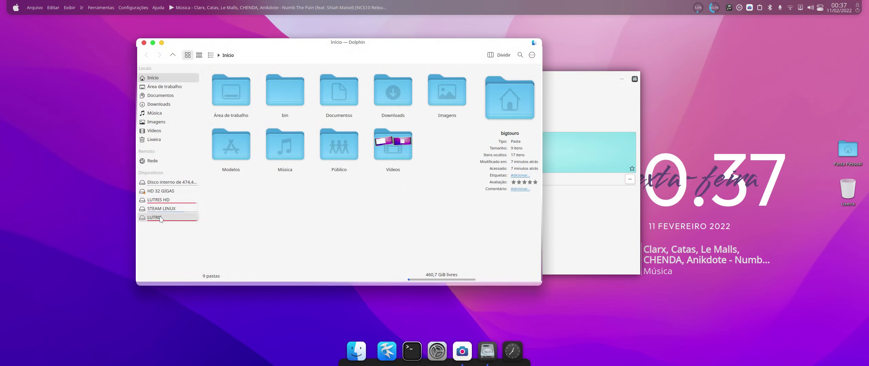
{"action": "left_click", "coordinate": [162, 209]}
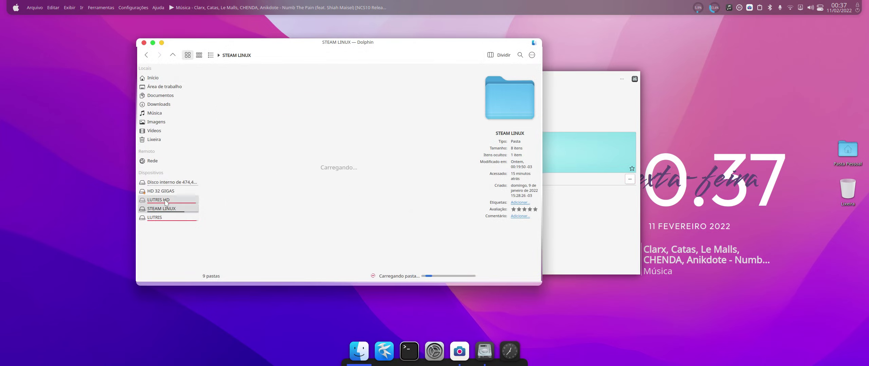
{"action": "left_click", "coordinate": [166, 201]}
{"action": "left_click", "coordinate": [237, 104]}
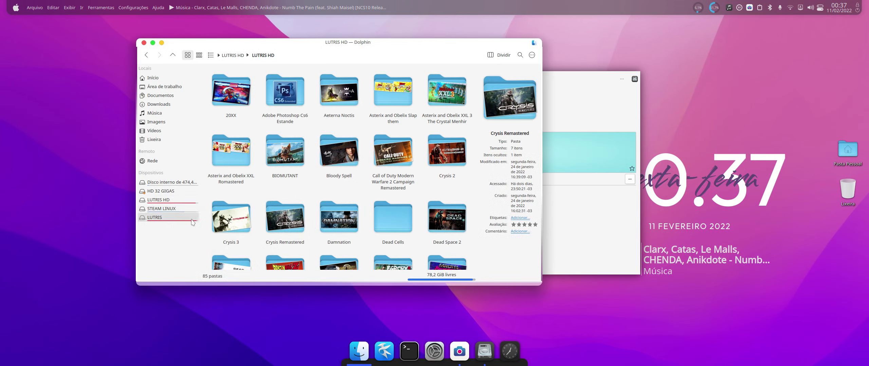
{"action": "left_click", "coordinate": [144, 43]}
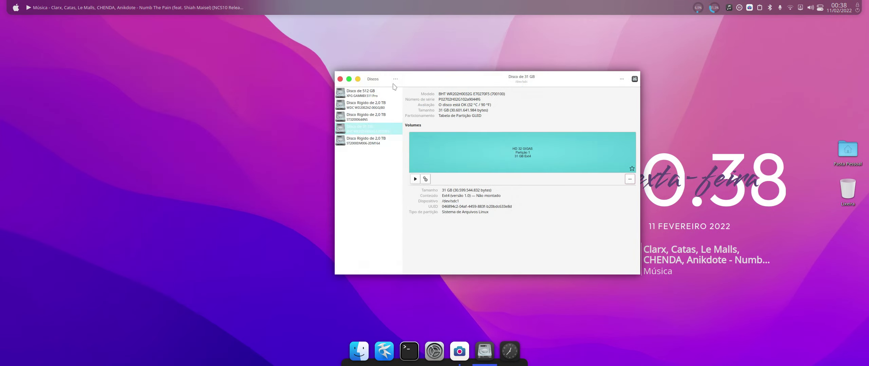
Step: Turn off the user session defaults in the LUTRIS partition's mount options and save them, authenticating with the root password
{"action": "left_click", "coordinate": [364, 145]}
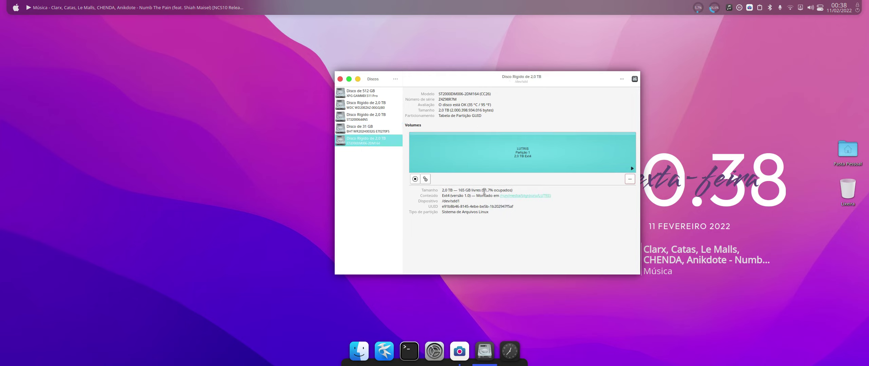
{"action": "left_click", "coordinate": [425, 180]}
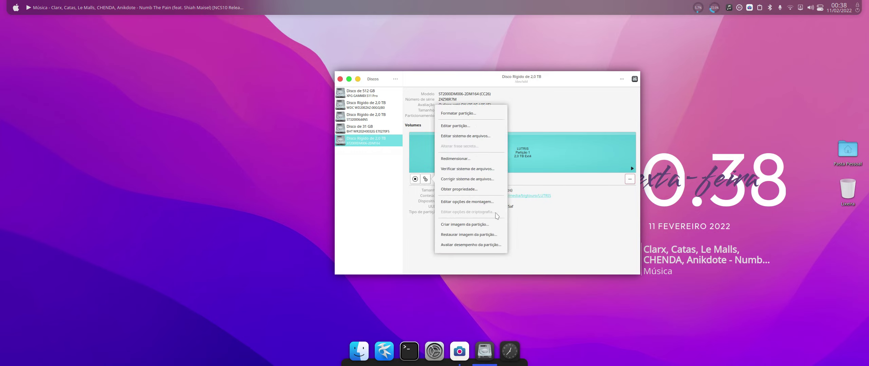
{"action": "left_click", "coordinate": [478, 204]}
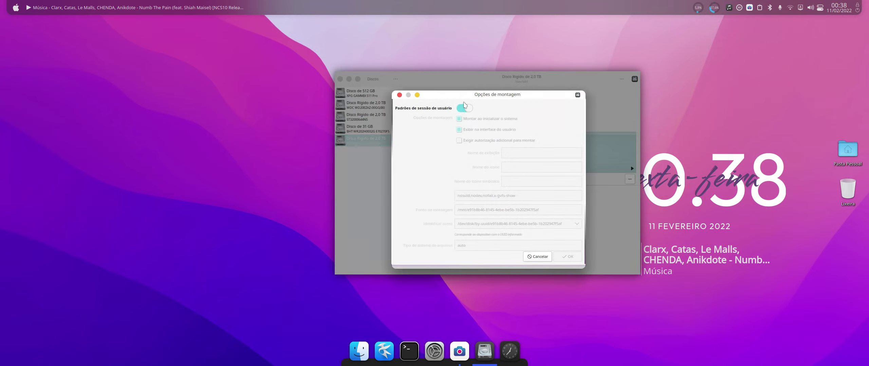
{"action": "left_click", "coordinate": [464, 108]}
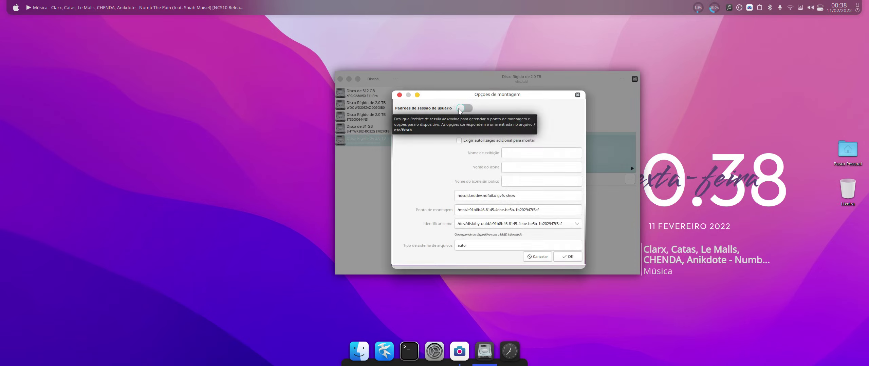
{"action": "left_click", "coordinate": [570, 257]}
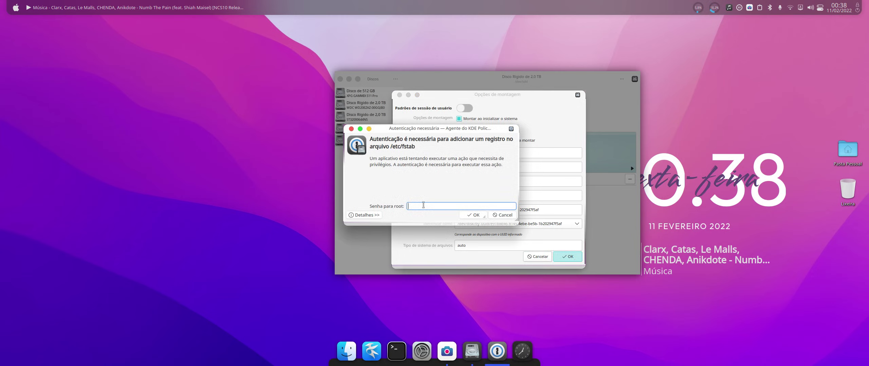
{"action": "type", "text": "••••"}
{"action": "left_click", "coordinate": [474, 216]}
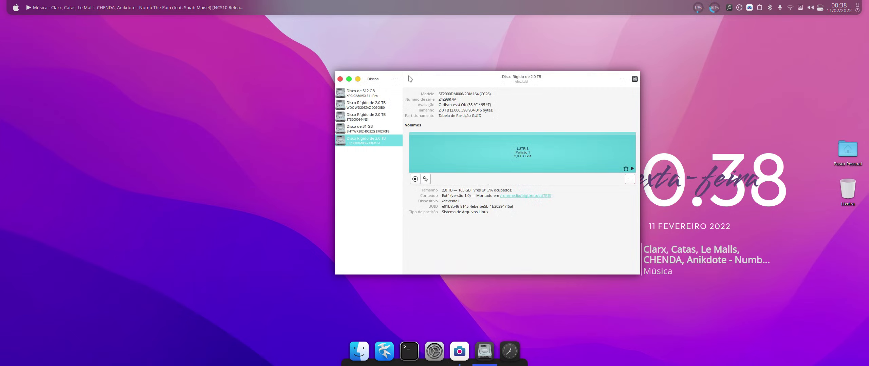
Step: Set the LUTRIS HD partition to mount at system startup by disabling its user session defaults, authorizing with the root password
{"action": "left_click", "coordinate": [376, 122]}
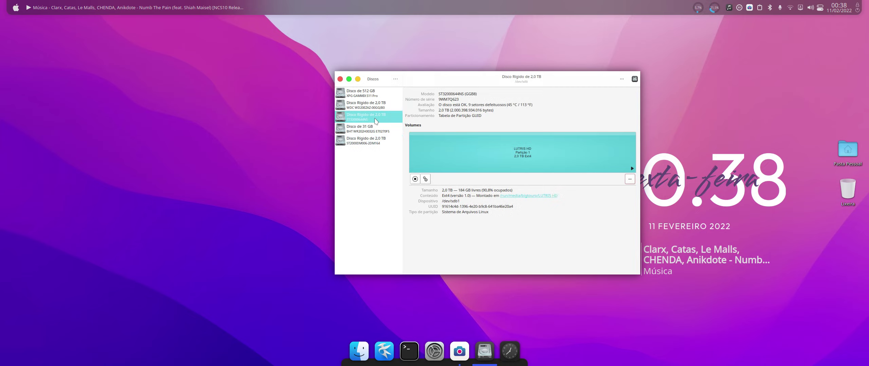
{"action": "left_click", "coordinate": [426, 179]}
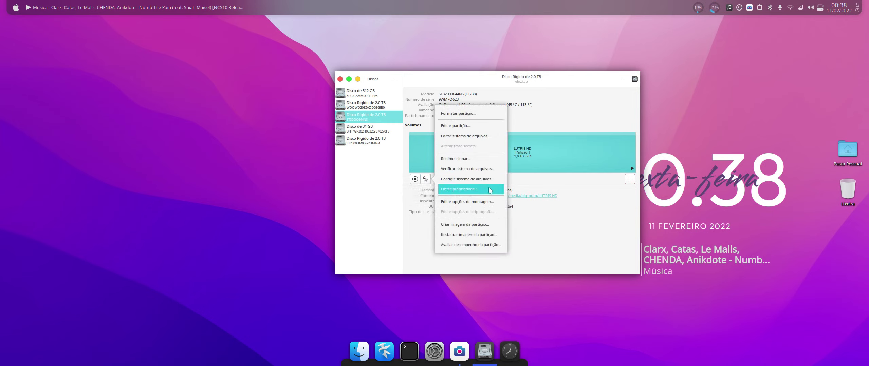
{"action": "left_click", "coordinate": [479, 205]}
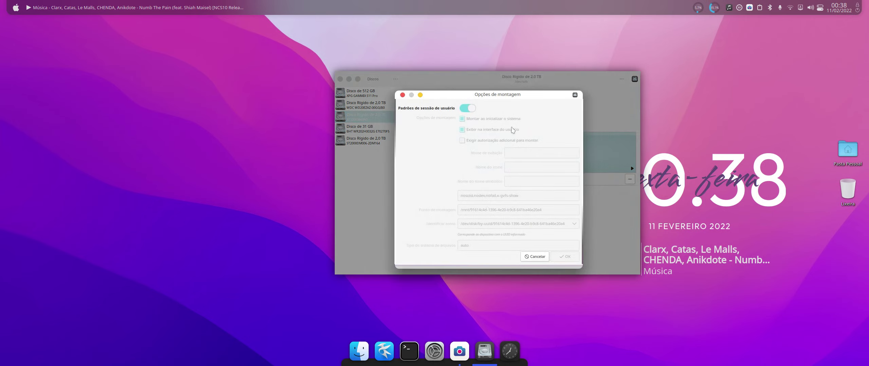
{"action": "left_click", "coordinate": [464, 108]}
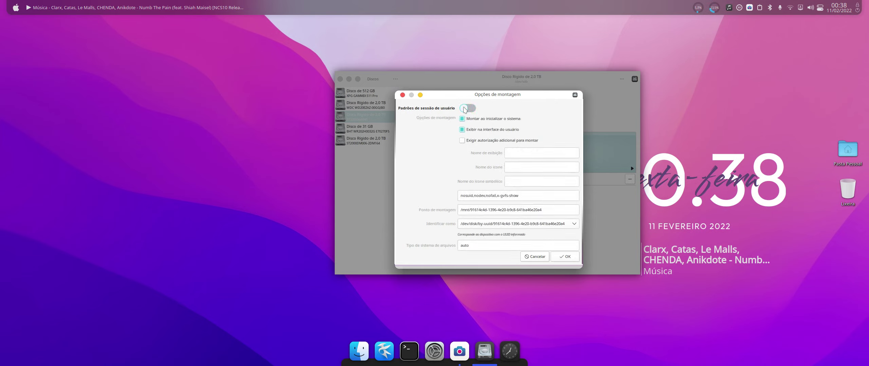
{"action": "left_click", "coordinate": [567, 257]}
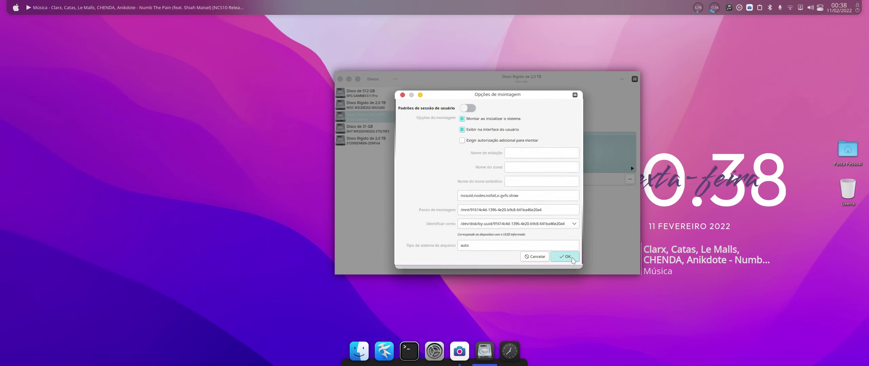
{"action": "type", "text": "••••"}
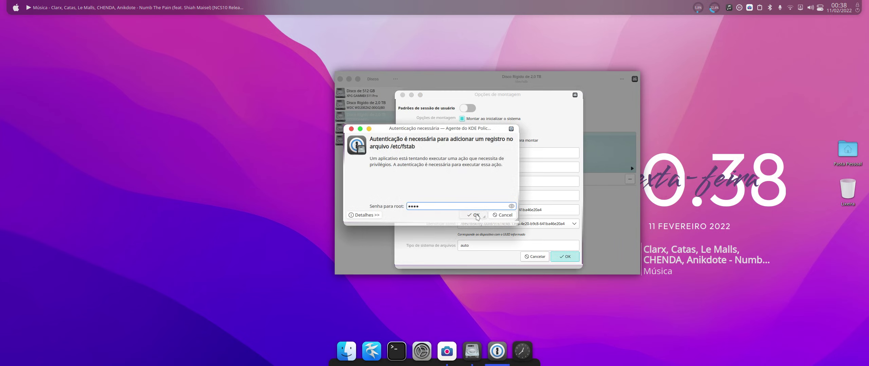
{"action": "left_click", "coordinate": [476, 215]}
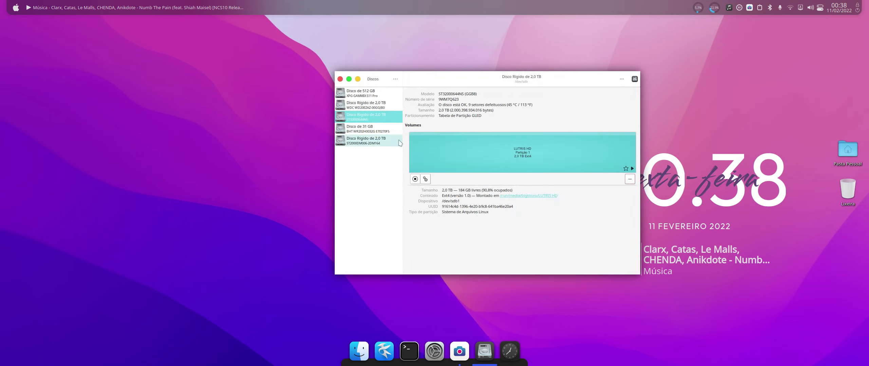
Step: Disable the user session defaults for mounting the STEAM LINUX partition and save the change with the root password
{"action": "left_click", "coordinate": [376, 105]}
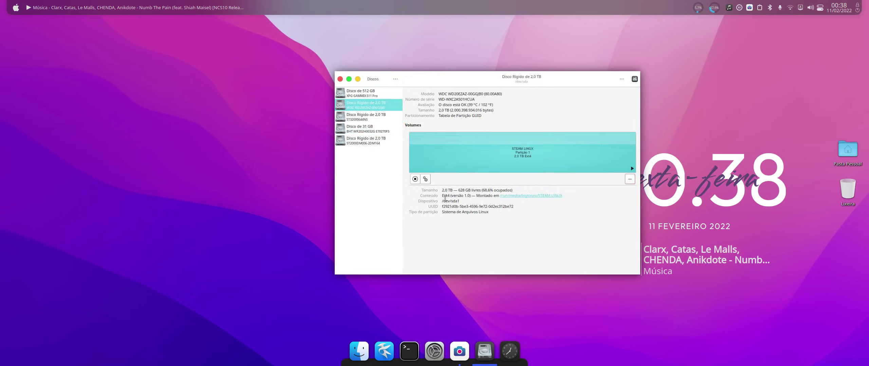
{"action": "left_click", "coordinate": [425, 179]}
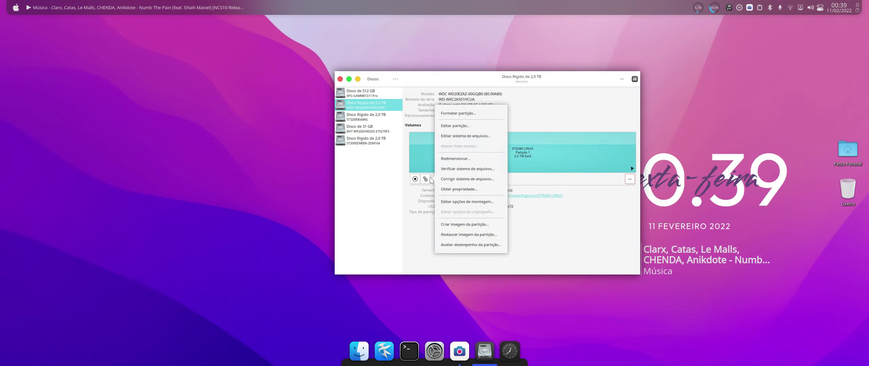
{"action": "left_click", "coordinate": [481, 203]}
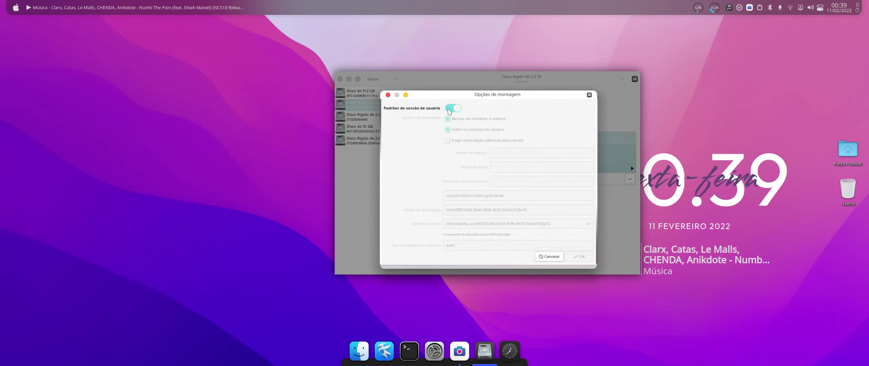
{"action": "left_click", "coordinate": [452, 108]}
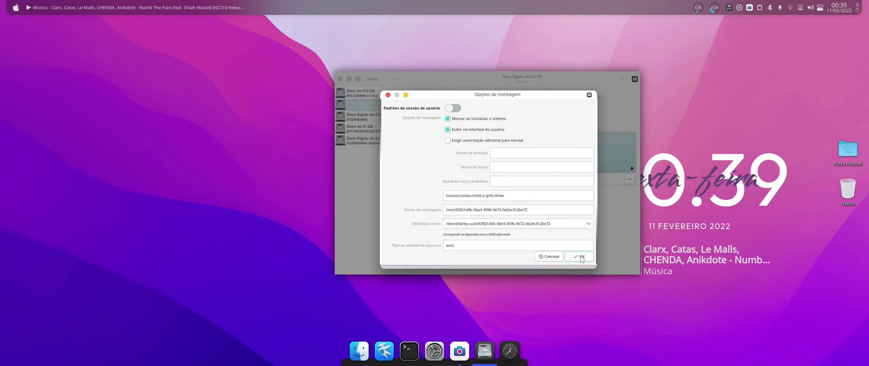
{"action": "left_click", "coordinate": [581, 257]}
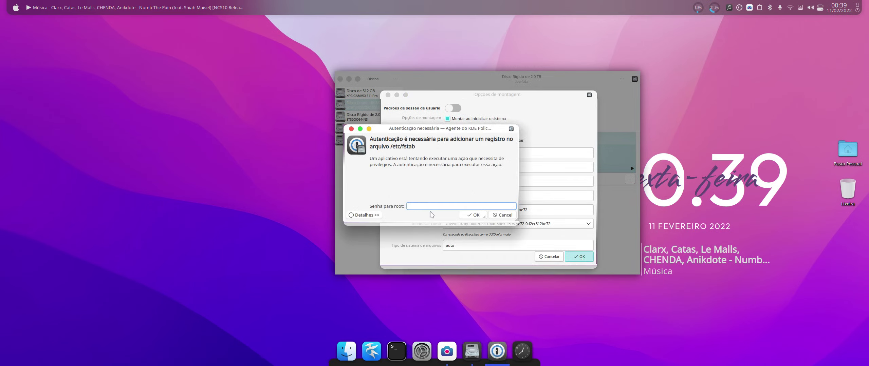
{"action": "type", "text": "***"}
{"action": "left_click", "coordinate": [475, 216]}
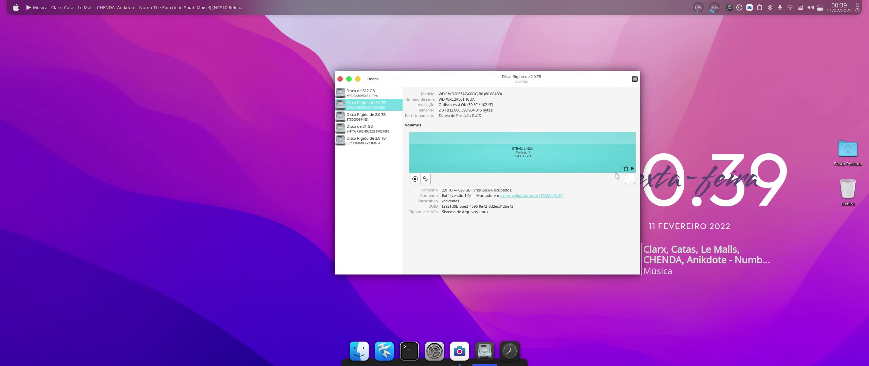
Step: Close the disk utility, check the drives listed under devices in the file manager, and close the file manager
{"action": "left_click", "coordinate": [340, 79]}
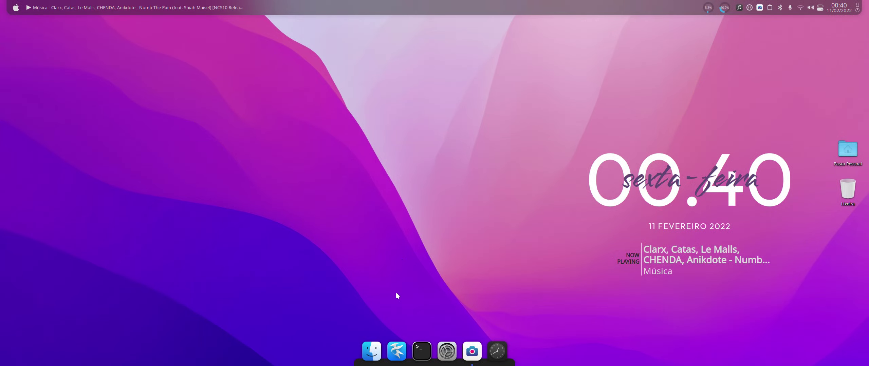
{"action": "left_click_drag", "start_coordinate": [372, 351], "coordinate": [454, 259]}
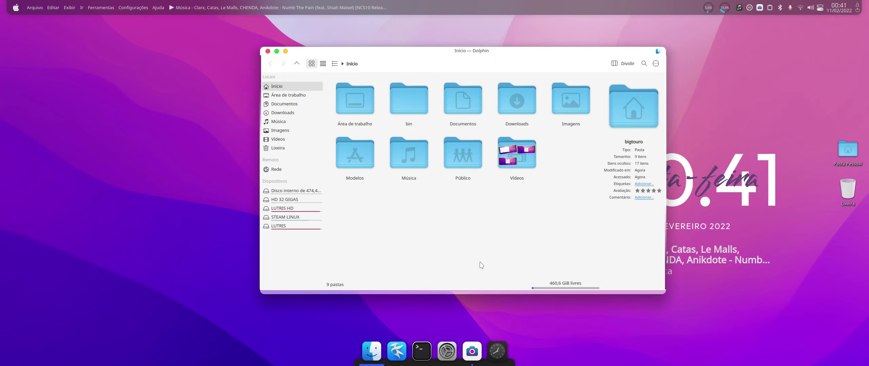
{"action": "left_click", "coordinate": [268, 52]}
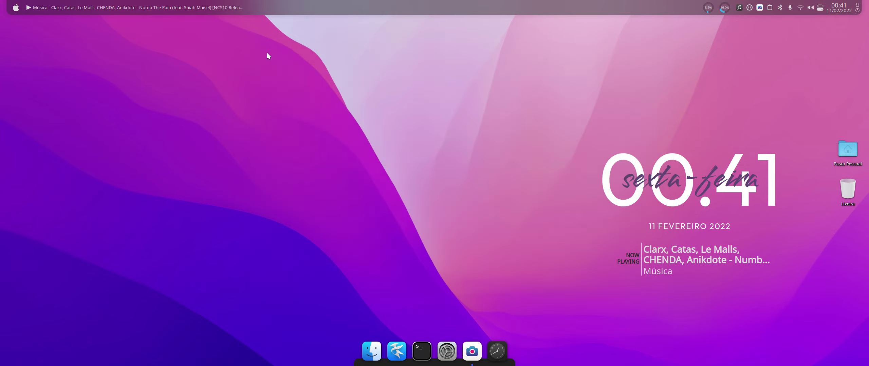
Step: Find Lutris through the launcher search, open it, and move its window higher on the desktop
{"action": "key", "text": "alt+space"}
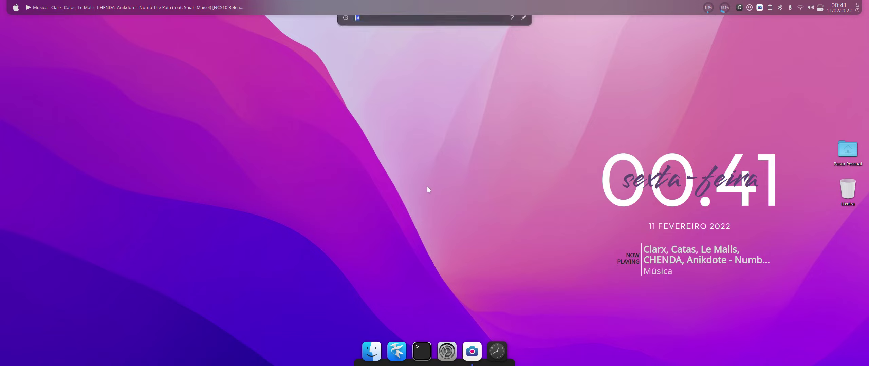
{"action": "type", "text": "lutru"}
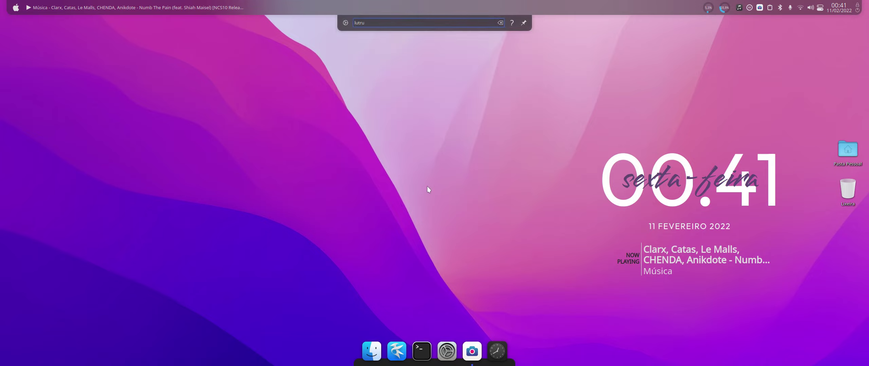
{"action": "key", "text": "BackSpace"}
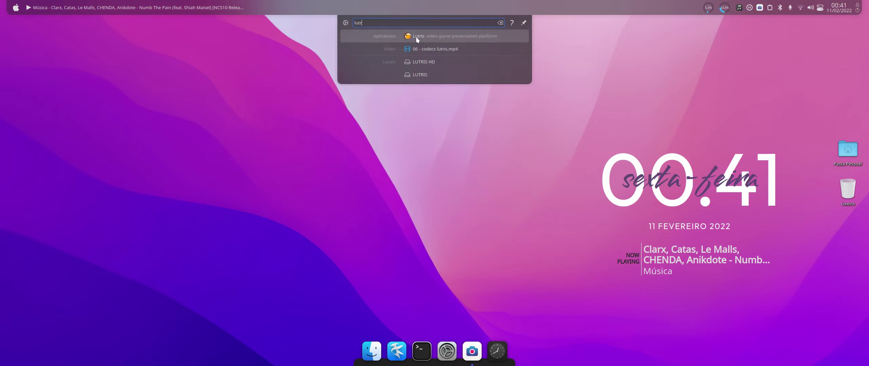
{"action": "left_click", "coordinate": [415, 37]}
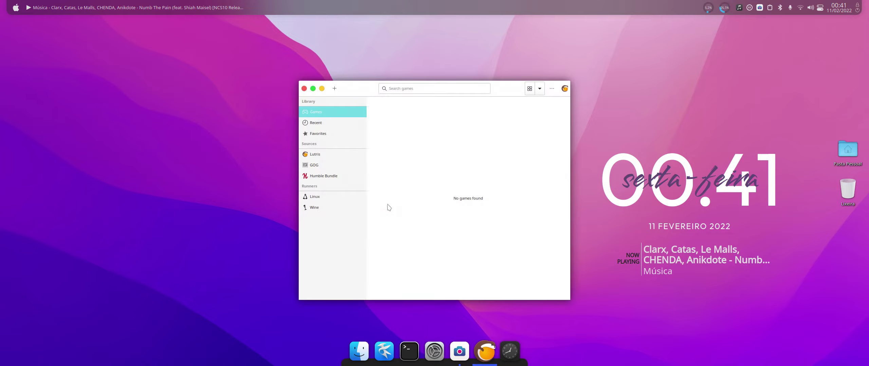
{"action": "left_click_drag", "start_coordinate": [503, 89], "coordinate": [472, 59]}
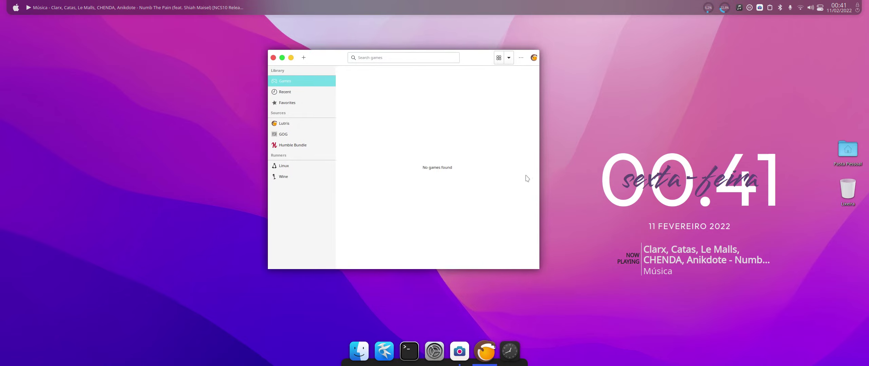
Step: Widen and reposition the Lutris window, open the Wine runner's version manager, and enlarge its dialog
{"action": "left_click_drag", "start_coordinate": [539, 167], "coordinate": [601, 168]}
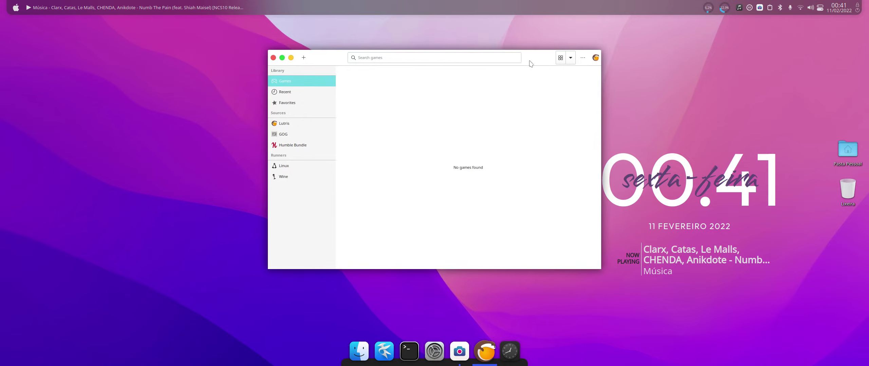
{"action": "left_click_drag", "start_coordinate": [529, 54], "coordinate": [539, 70]}
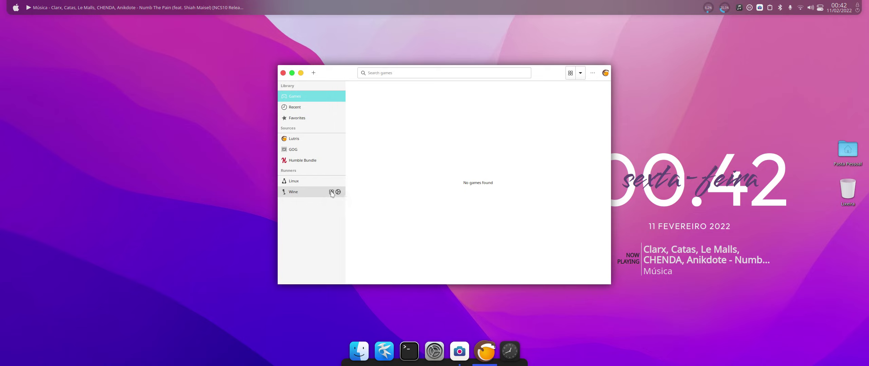
{"action": "left_click", "coordinate": [331, 193]}
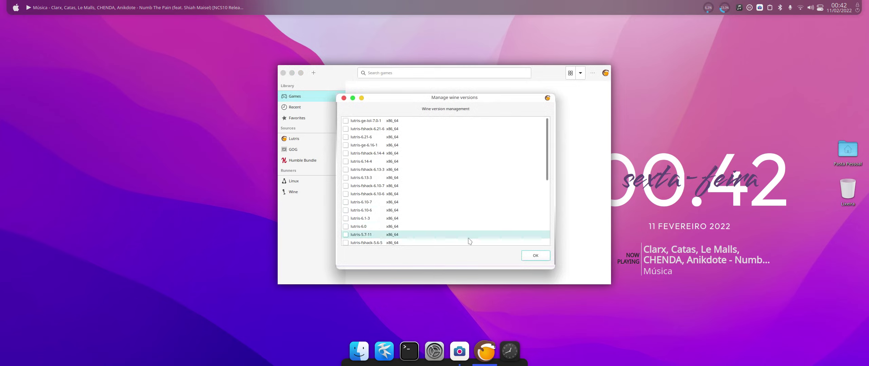
{"action": "left_click_drag", "start_coordinate": [554, 267], "coordinate": [602, 328]}
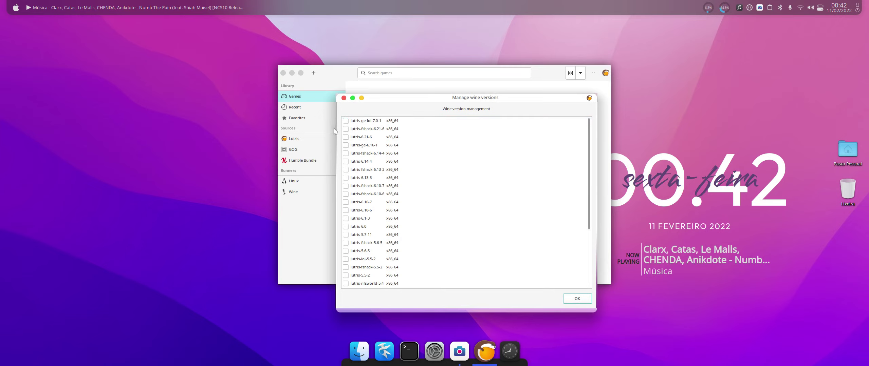
Step: Install the lutris-ge-lol-7.0-1 and lutris-6.21-6 Wine versions and close the version manager
{"action": "left_click", "coordinate": [346, 121]}
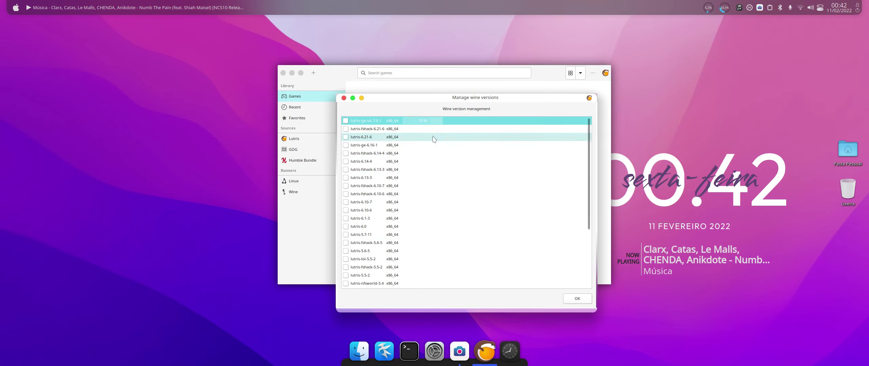
{"action": "left_click", "coordinate": [433, 138]}
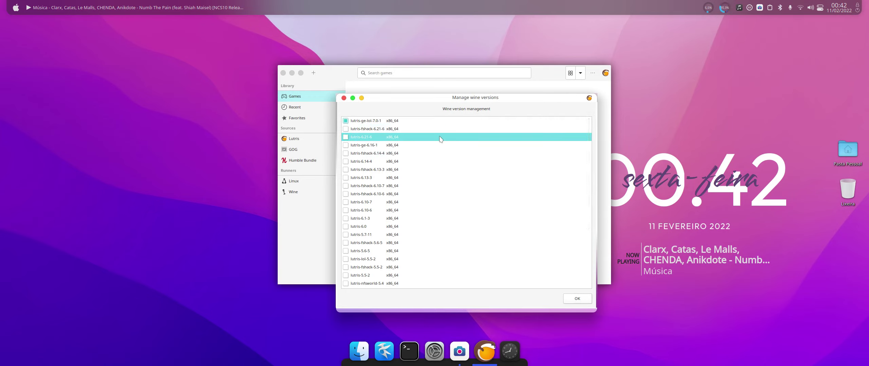
{"action": "left_click", "coordinate": [392, 147]}
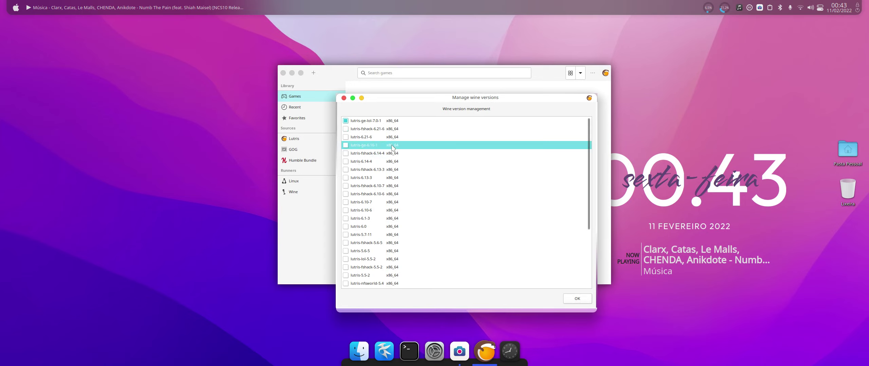
{"action": "left_click", "coordinate": [346, 139]}
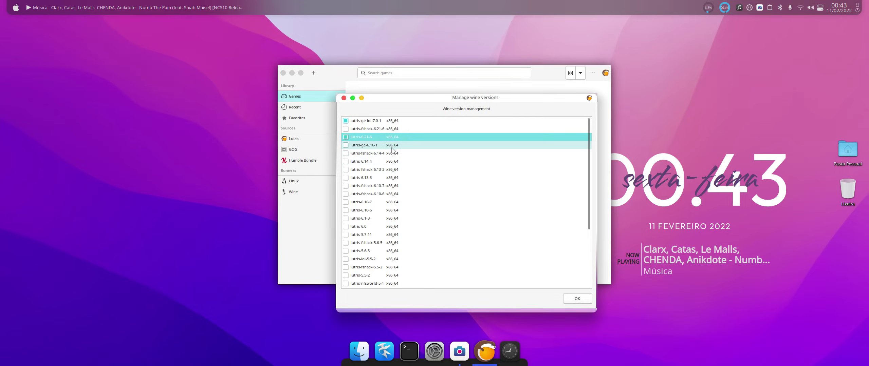
{"action": "left_click", "coordinate": [376, 146]}
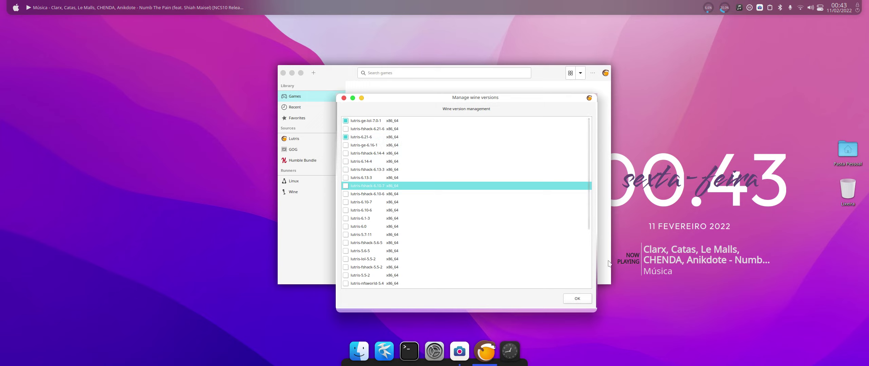
{"action": "left_click", "coordinate": [578, 299]}
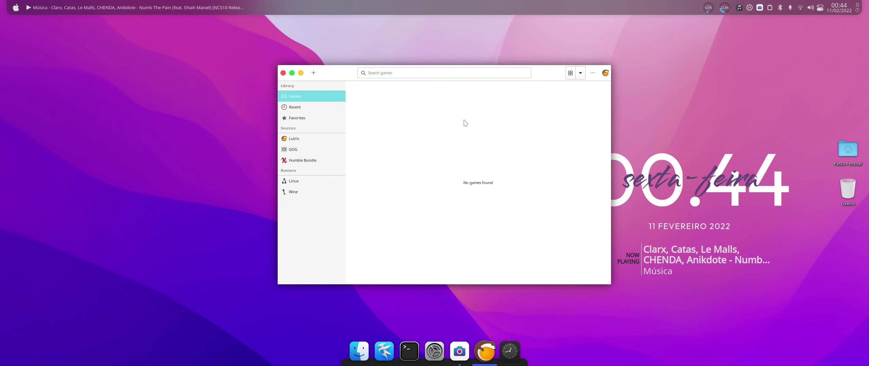
Step: Open the Wine runner's configuration and enable Fsync and AMD FidelityFX Super Resolution (FSR)
{"action": "left_click_drag", "start_coordinate": [541, 72], "coordinate": [550, 71]}
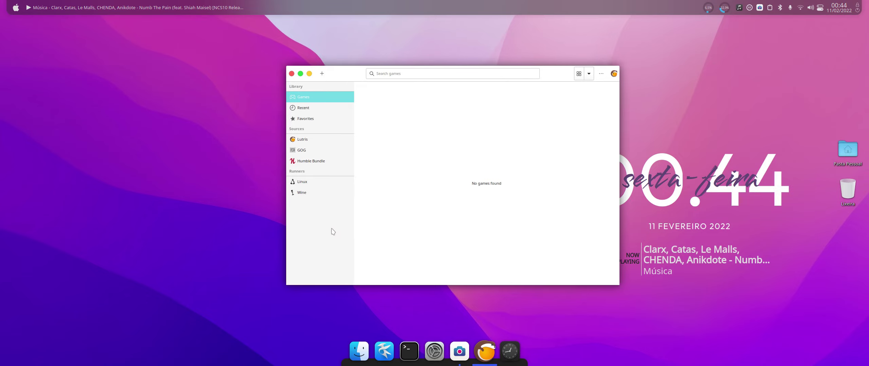
{"action": "mouse_move", "coordinate": [317, 196]}
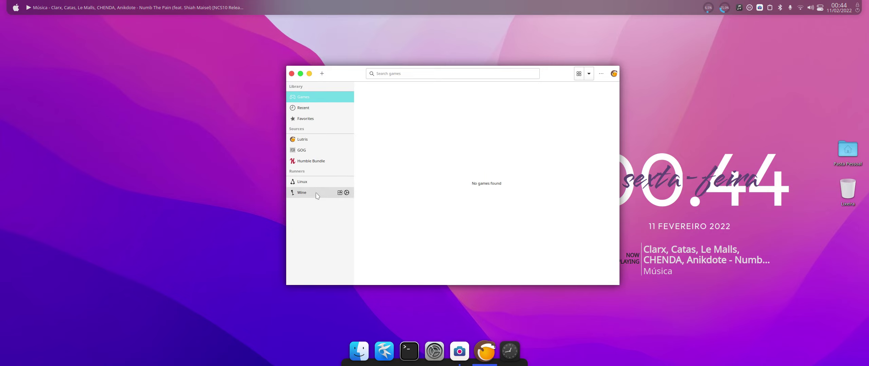
{"action": "left_click", "coordinate": [346, 193]}
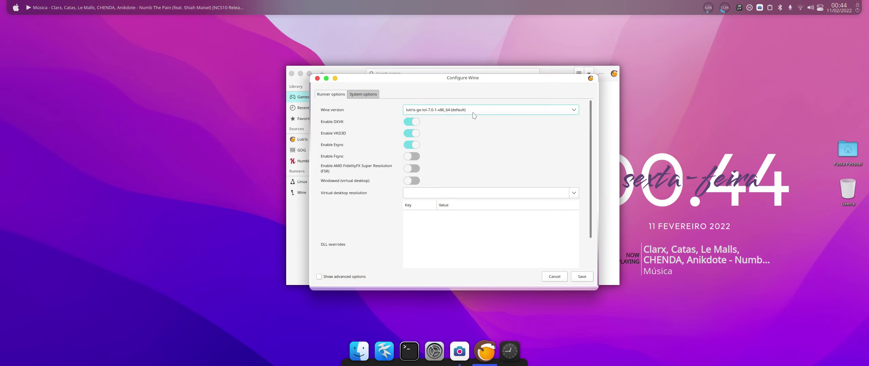
{"action": "left_click", "coordinate": [574, 110]}
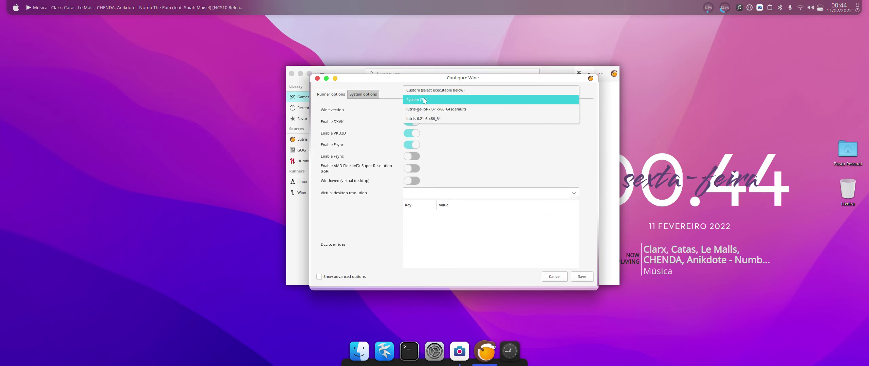
{"action": "left_click", "coordinate": [390, 113]}
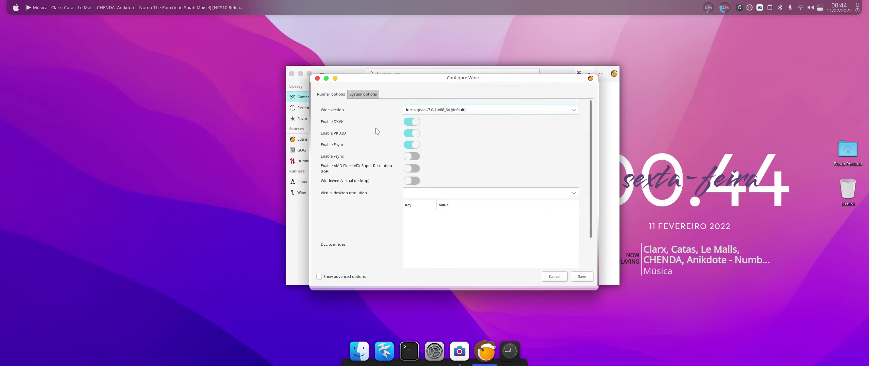
{"action": "left_click", "coordinate": [412, 157]}
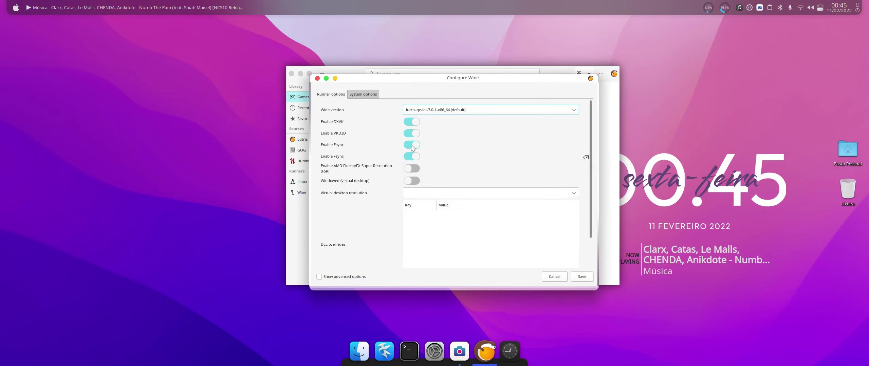
{"action": "left_click", "coordinate": [416, 169]}
Step: Switch the Wine version to System (7.1), turn Fsync off, and try to enable it again
{"action": "left_click", "coordinate": [574, 110]}
{"action": "left_click", "coordinate": [521, 109]}
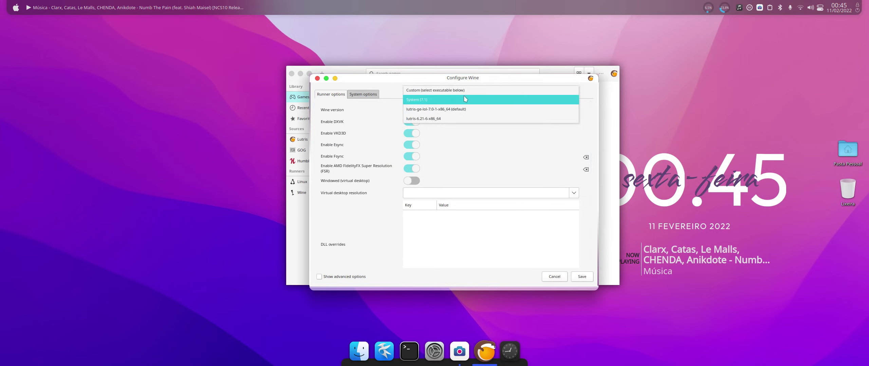
{"action": "left_click", "coordinate": [436, 103]}
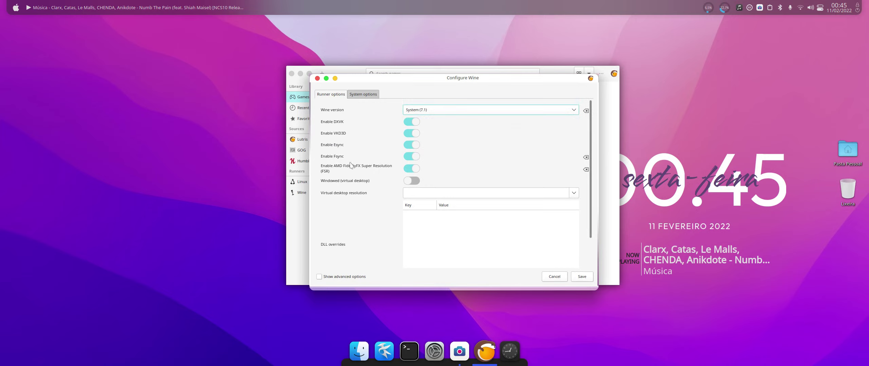
{"action": "left_click", "coordinate": [410, 157]}
{"action": "left_click", "coordinate": [417, 159]}
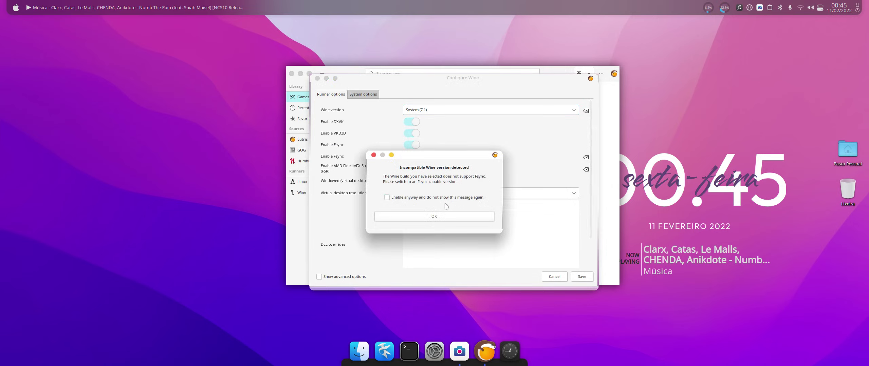
{"action": "left_click", "coordinate": [442, 217]}
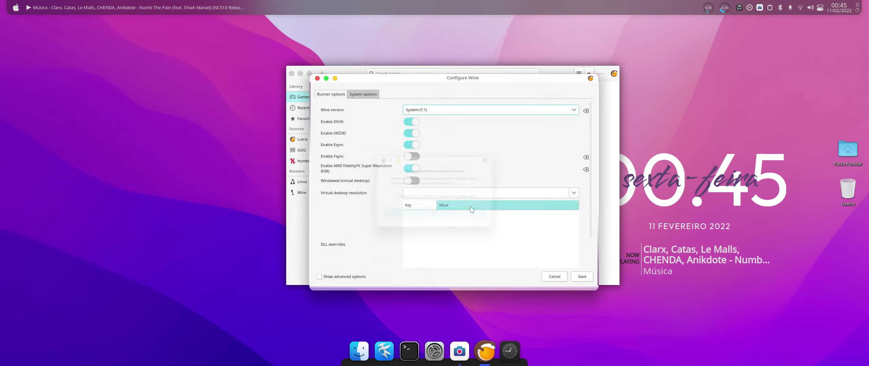
{"action": "left_click", "coordinate": [417, 159]}
{"action": "left_click", "coordinate": [437, 217]}
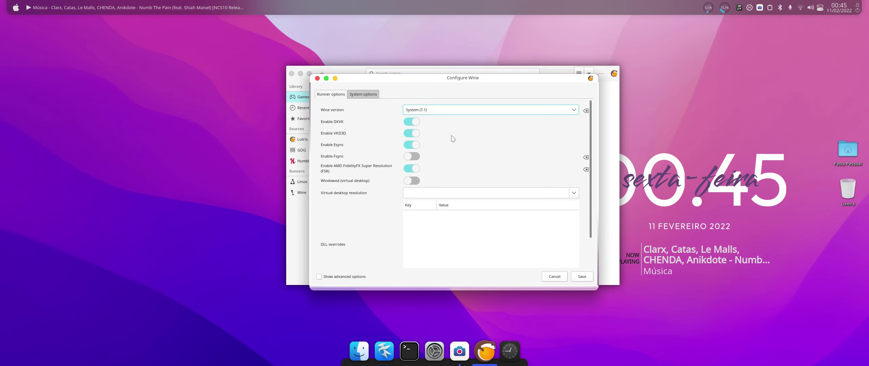
{"action": "left_click", "coordinate": [412, 156]}
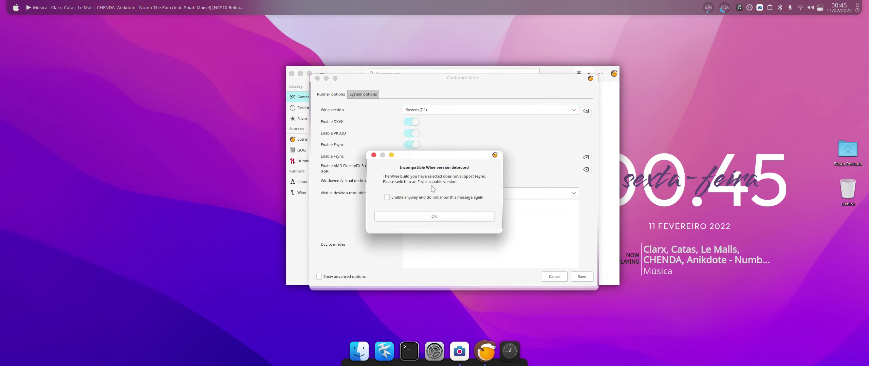
{"action": "left_click", "coordinate": [436, 218]}
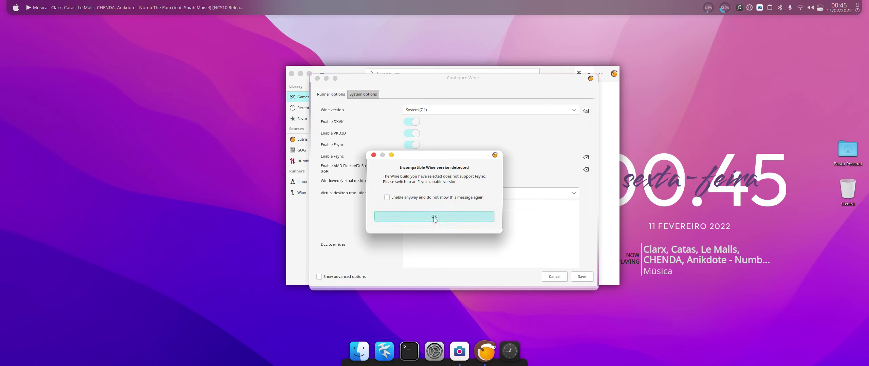
Step: Set the Wine version to lutris-ge-lol-7.0-1-x86_64 (default) and enable Fsync
{"action": "left_click", "coordinate": [575, 111]}
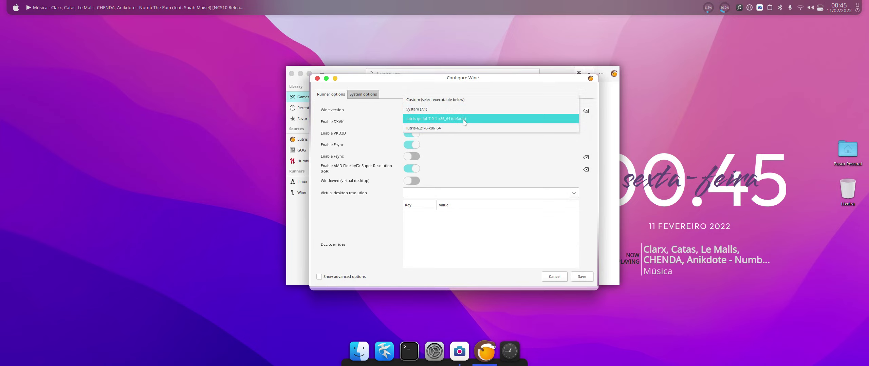
{"action": "left_click", "coordinate": [464, 120]}
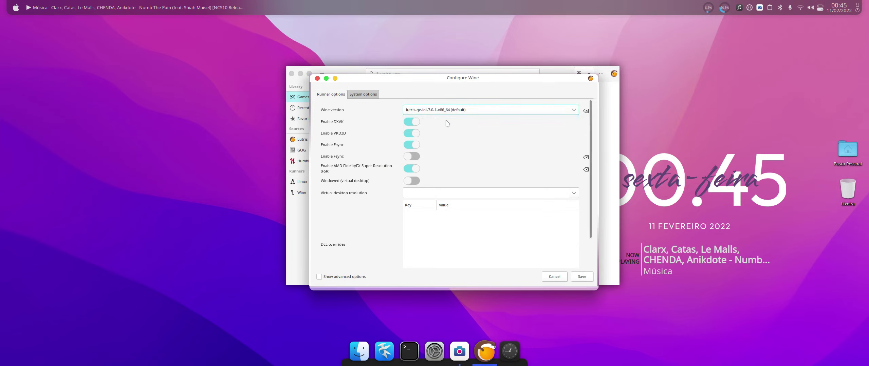
{"action": "left_click", "coordinate": [417, 158]}
Step: Show the advanced Wine options and review the full list of runner options
{"action": "scroll", "coordinate": [376, 149], "scroll_direction": "down", "scroll_amount": 2}
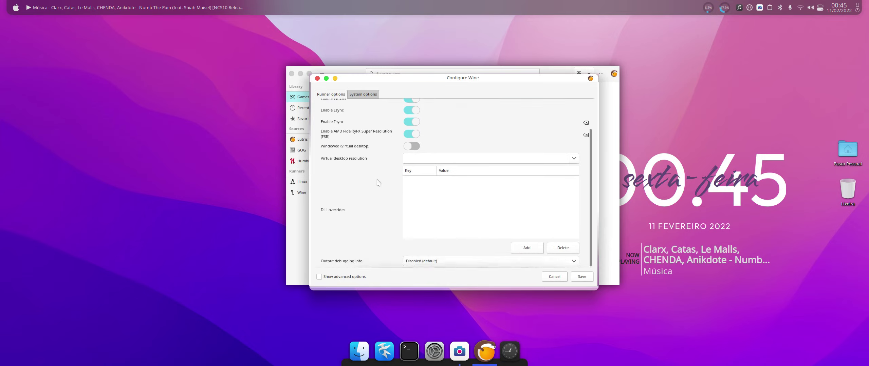
{"action": "left_click", "coordinate": [320, 278]}
{"action": "scroll", "coordinate": [387, 210], "scroll_direction": "down", "scroll_amount": 4}
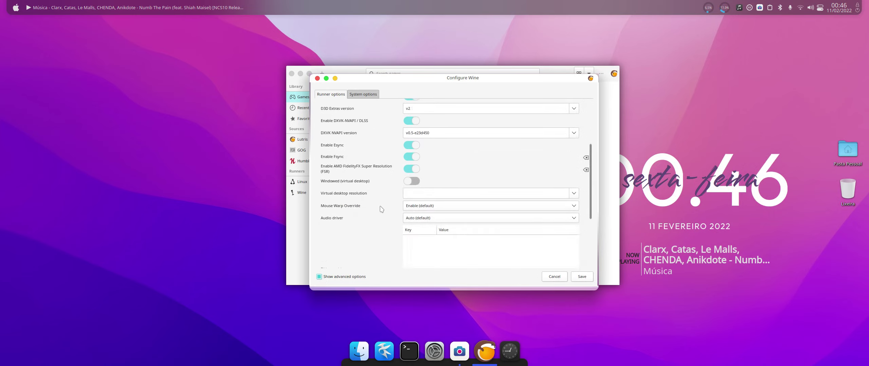
{"action": "scroll", "coordinate": [383, 207], "scroll_direction": "down", "scroll_amount": 1}
{"action": "scroll", "coordinate": [382, 175], "scroll_direction": "down", "scroll_amount": 4}
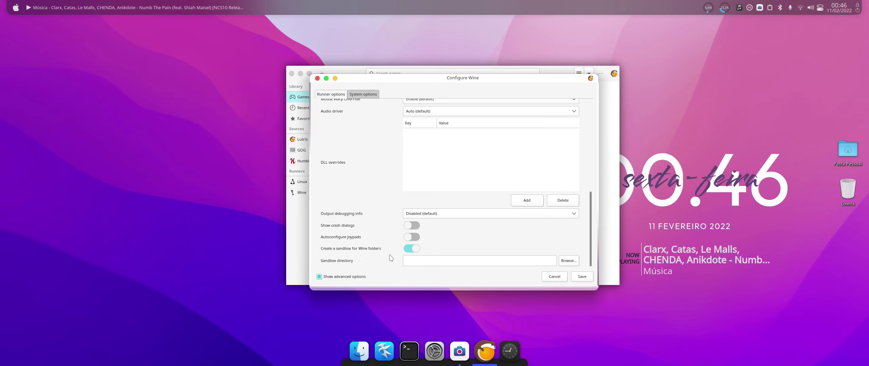
{"action": "scroll", "coordinate": [386, 174], "scroll_direction": "up", "scroll_amount": 10}
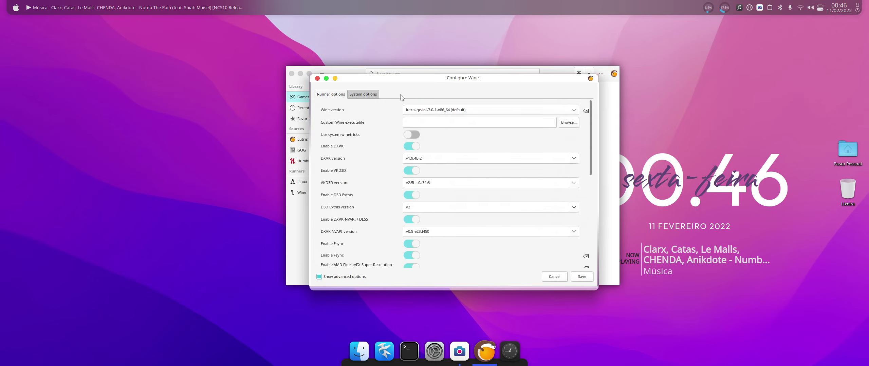
Step: Review Wine's system options, including the Feral GameMode and graphics settings, and save the configuration
{"action": "left_click", "coordinate": [372, 96]}
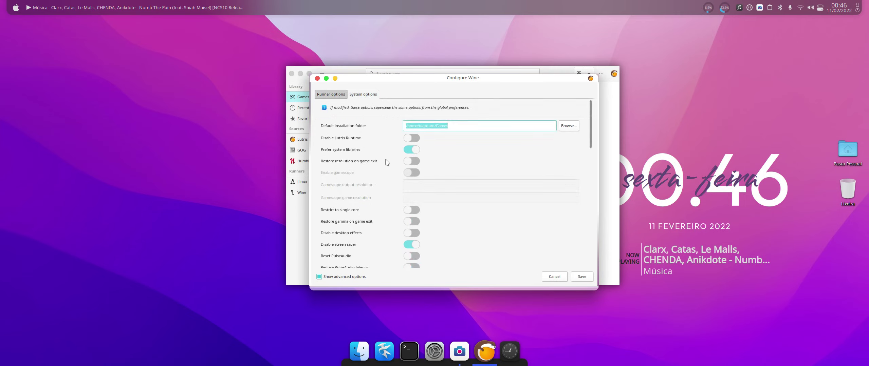
{"action": "scroll", "coordinate": [386, 161], "scroll_direction": "down", "scroll_amount": 3}
{"action": "scroll", "coordinate": [387, 160], "scroll_direction": "down", "scroll_amount": 3}
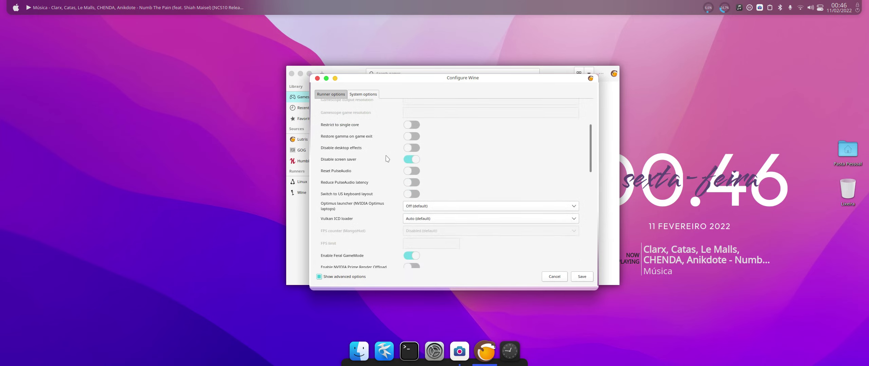
{"action": "scroll", "coordinate": [387, 160], "scroll_direction": "down", "scroll_amount": 6}
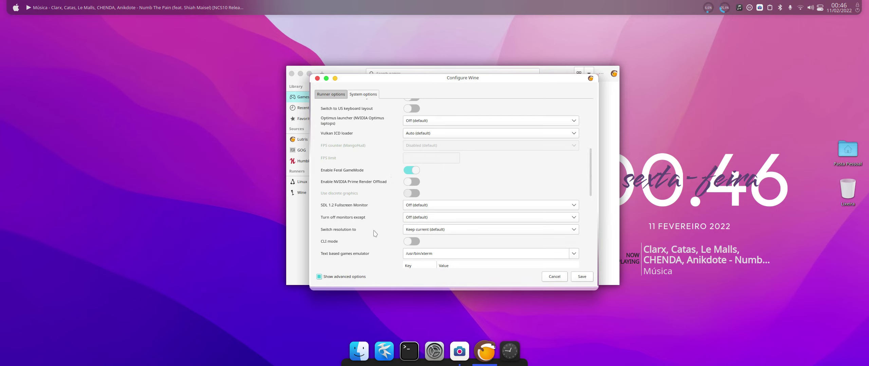
{"action": "scroll", "coordinate": [385, 210], "scroll_direction": "up", "scroll_amount": 3}
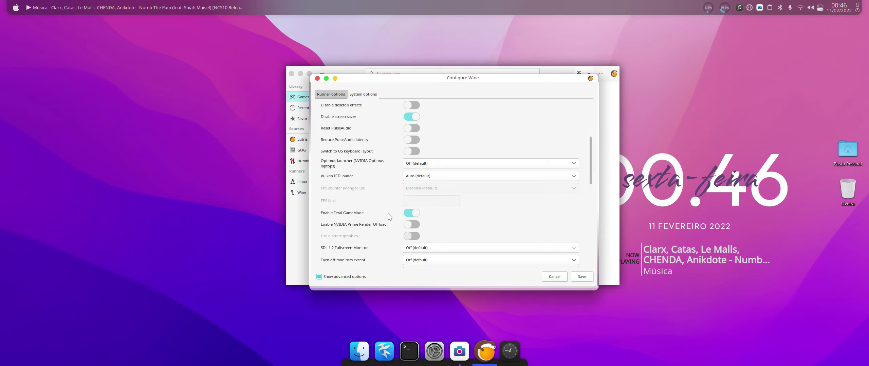
{"action": "scroll", "coordinate": [398, 199], "scroll_direction": "down", "scroll_amount": 1}
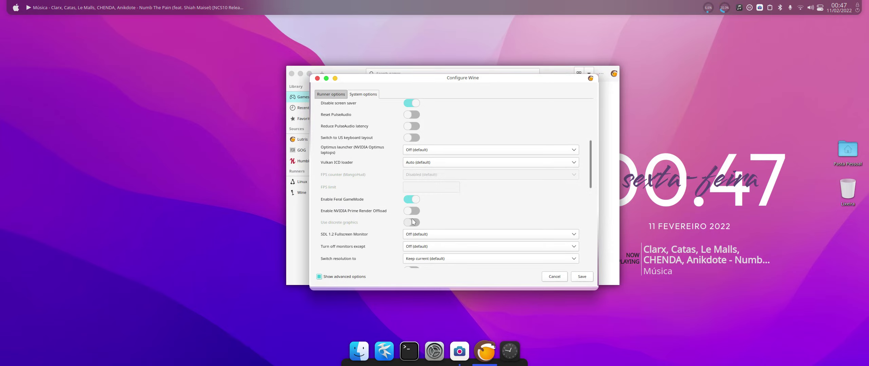
{"action": "scroll", "coordinate": [462, 174], "scroll_direction": "up", "scroll_amount": 5}
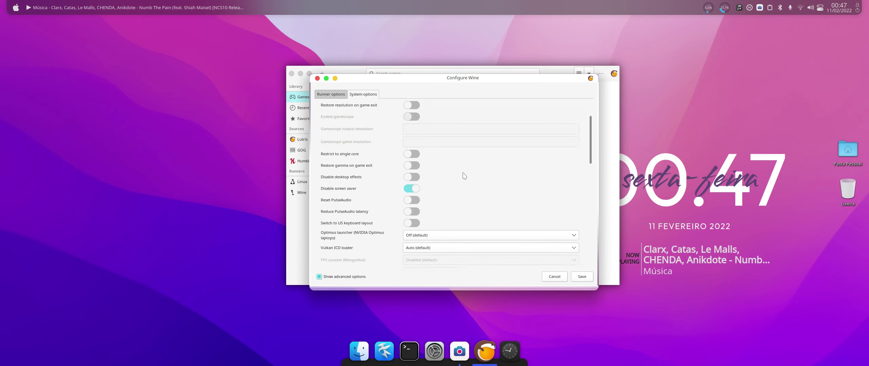
{"action": "left_click", "coordinate": [582, 276]}
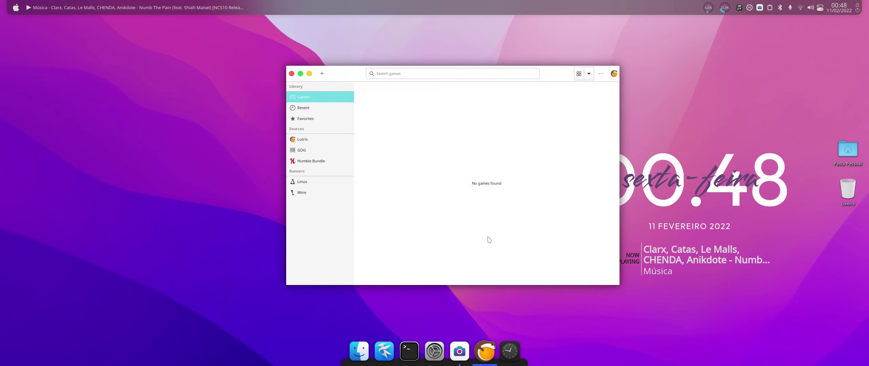
Step: Pin the Lutris launcher to the dock and close the Lutris window
{"action": "right_click", "coordinate": [484, 344]}
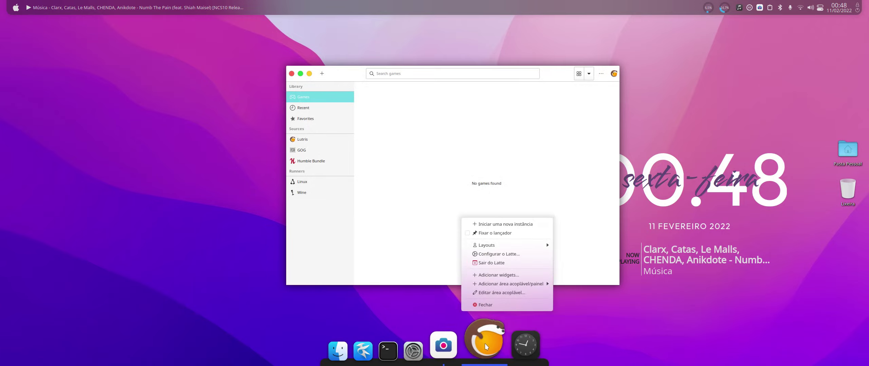
{"action": "left_click", "coordinate": [490, 236]}
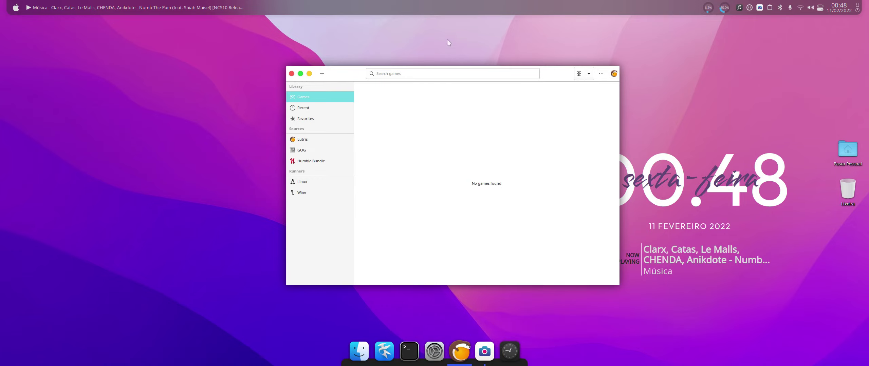
{"action": "left_click", "coordinate": [292, 73]}
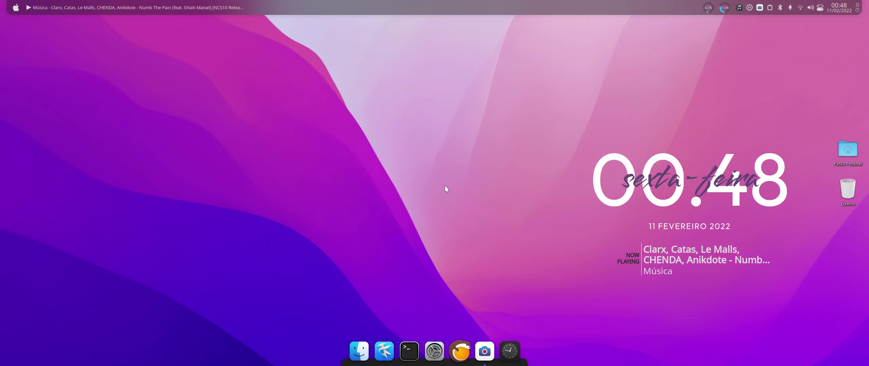